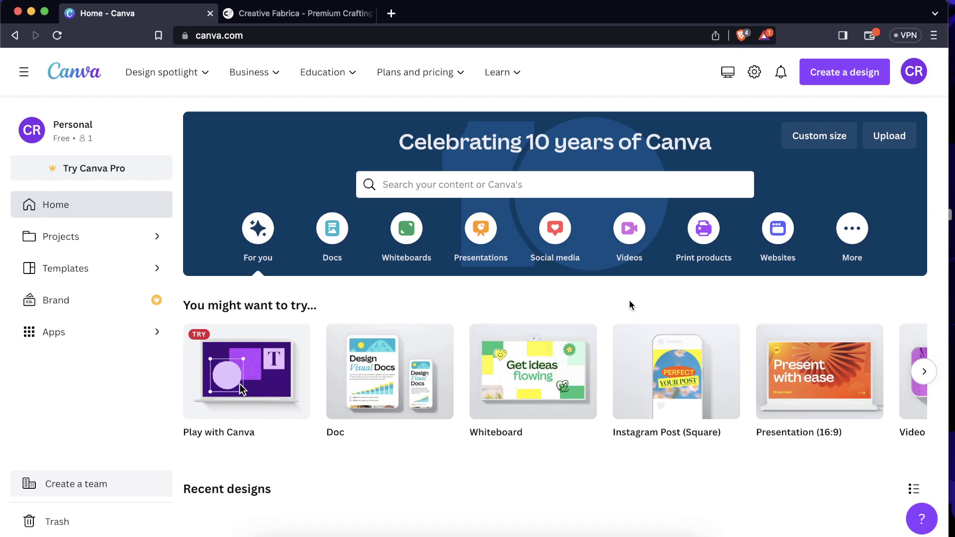
Create a new blank Instagram Post (Square) design, 1080 × 1080 px
click(854, 78)
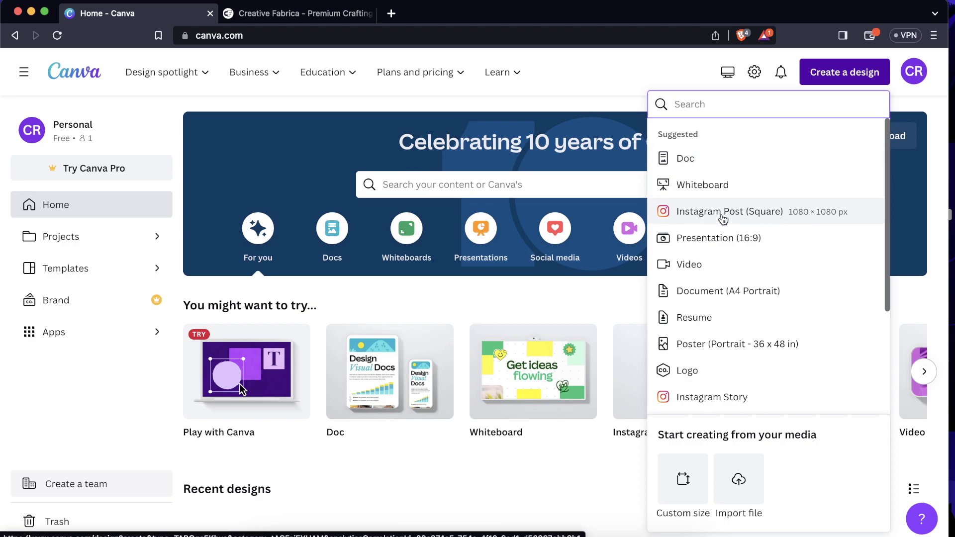
text(instagram)
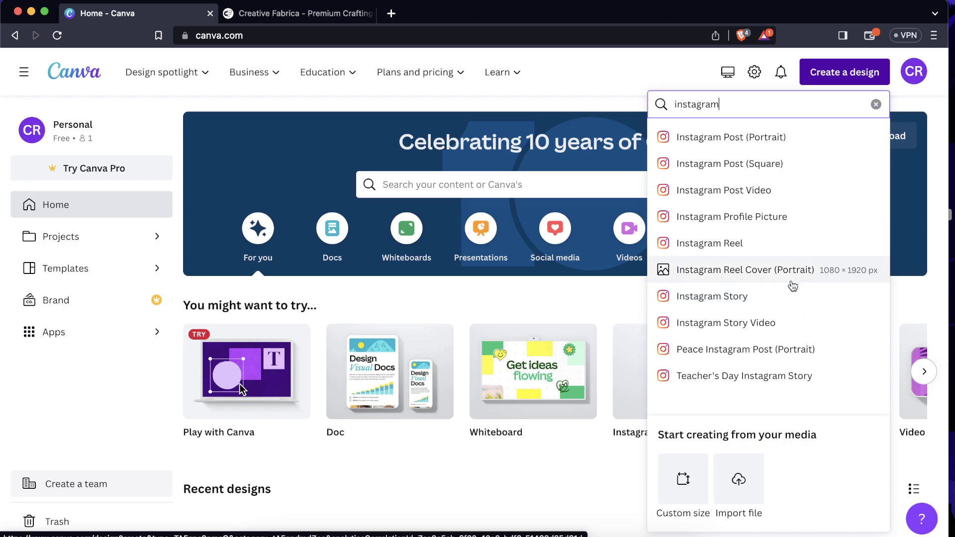
click(677, 482)
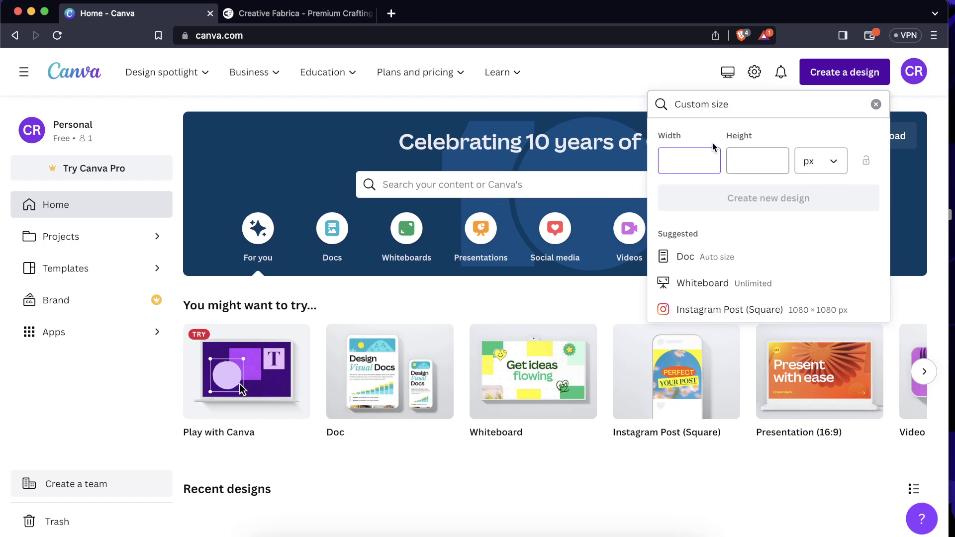
click(794, 312)
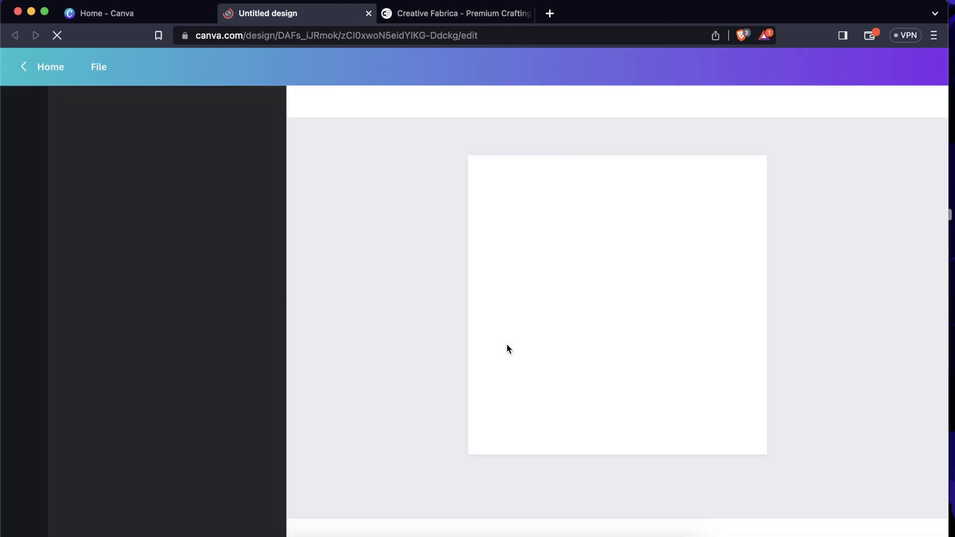
click(407, 284)
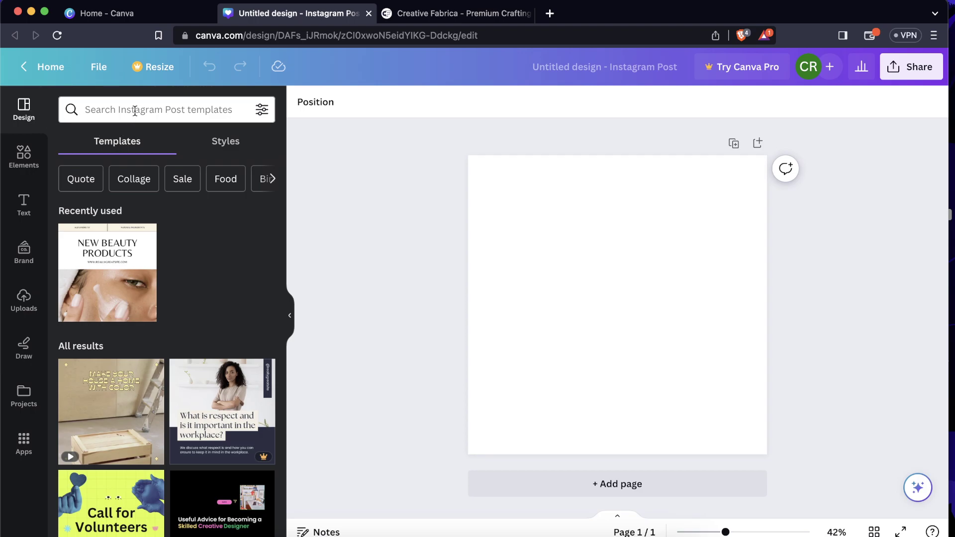
Apply the brown "Homelessness doesn't discriminate" Instagram Post template to the blank page
scroll(251, 373, down, 5)
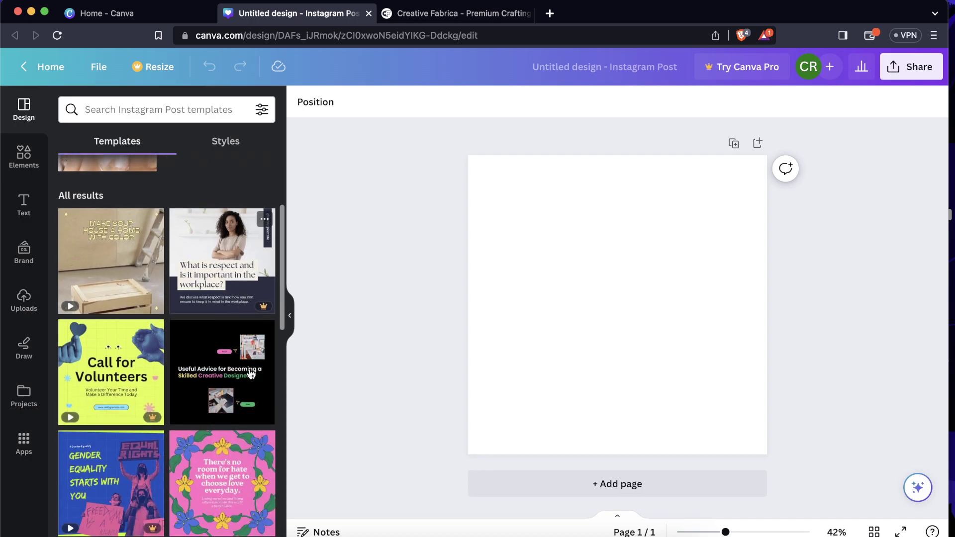
scroll(251, 374, down, 8)
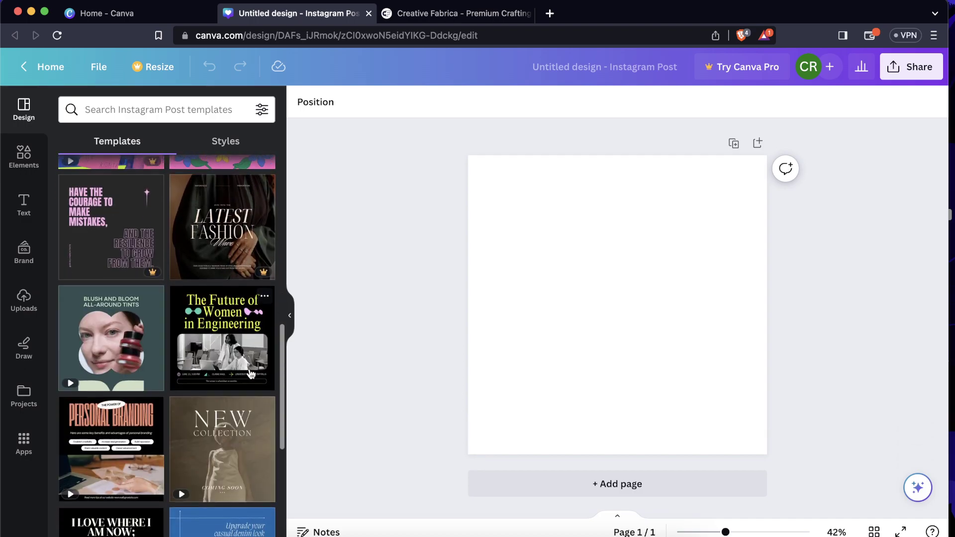
mouse_move(251, 374)
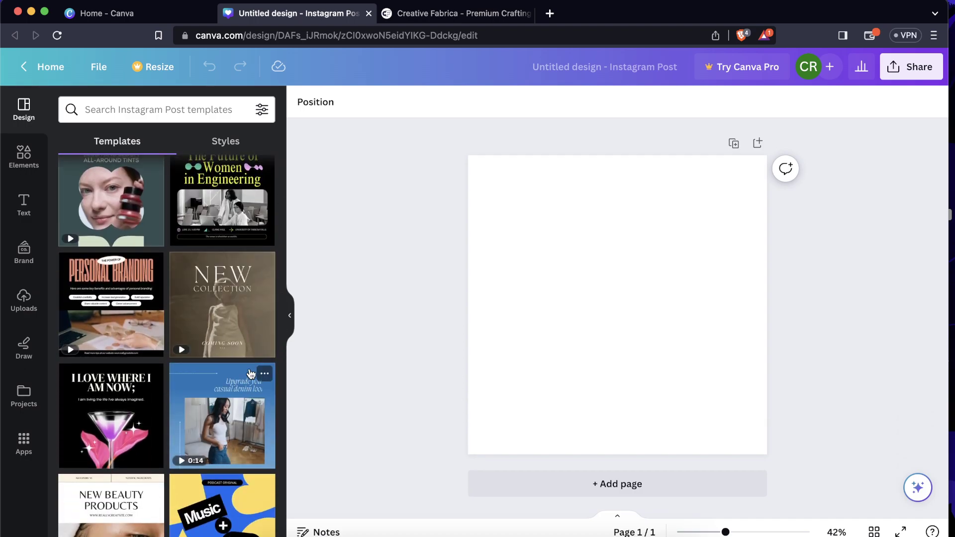
scroll(251, 373, down, 5)
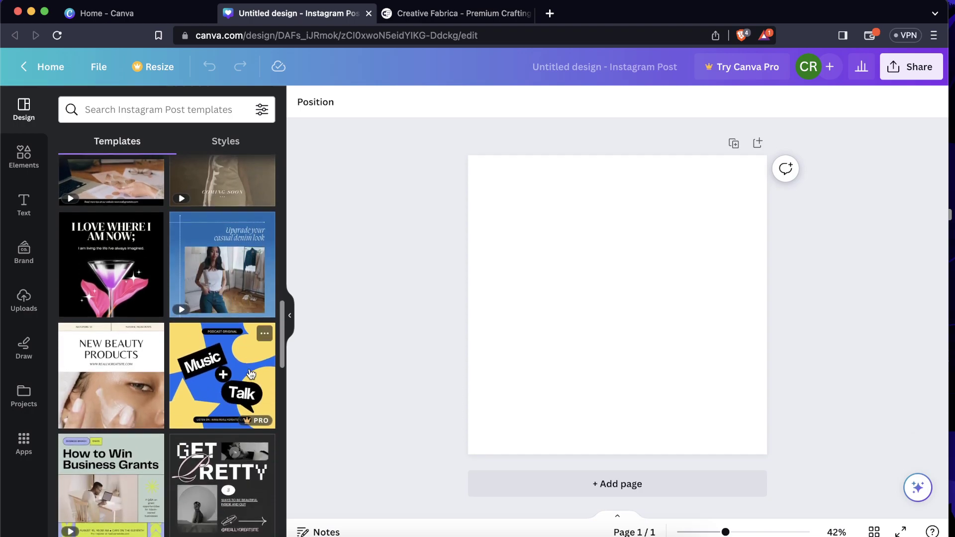
scroll(251, 374, down, 5)
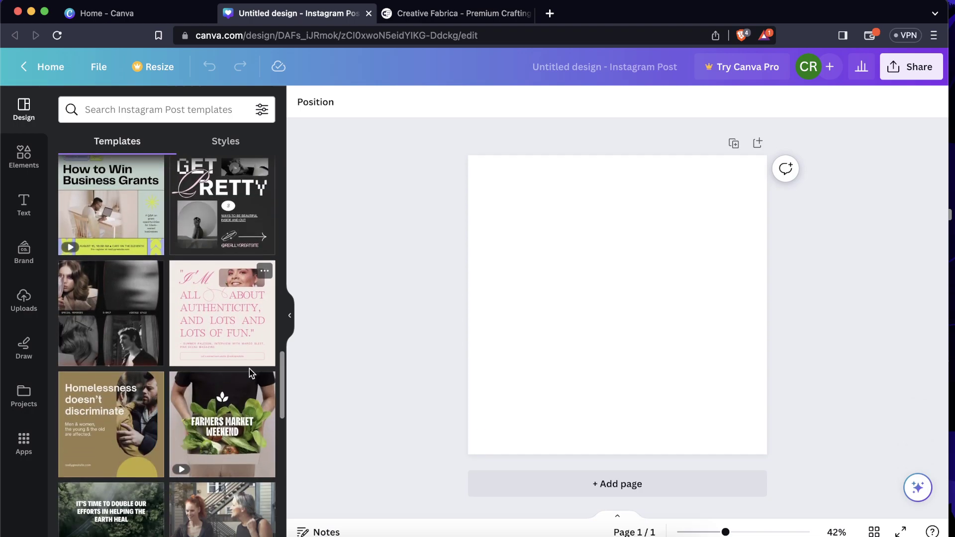
scroll(251, 374, down, 3)
click(116, 342)
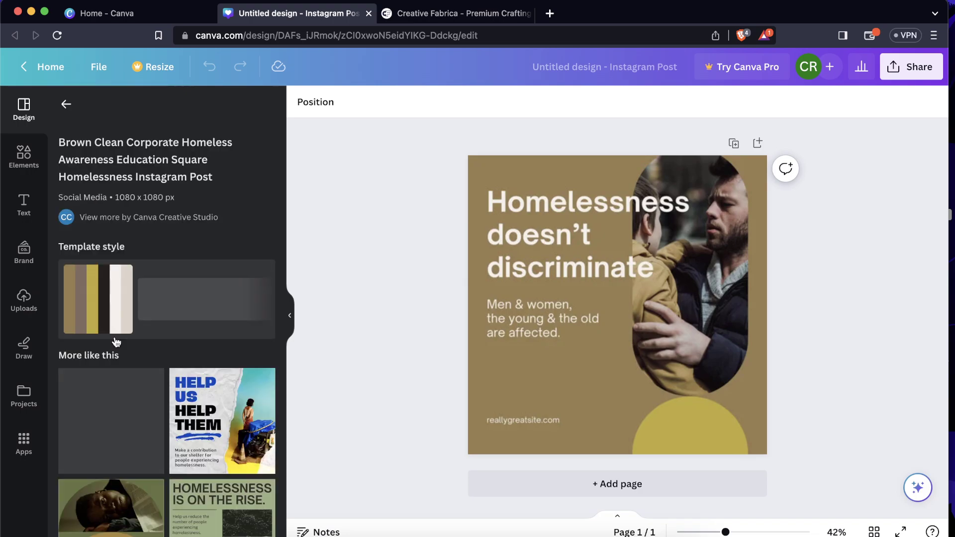
click(894, 369)
Replace the template's heading text with "Business Finance"
double_click(577, 250)
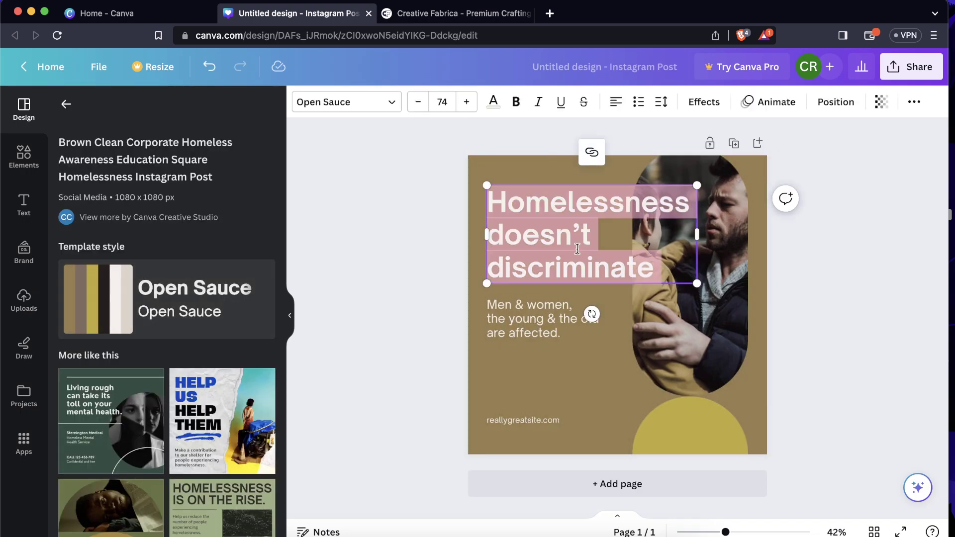
key(BackSpace)
text(Business)
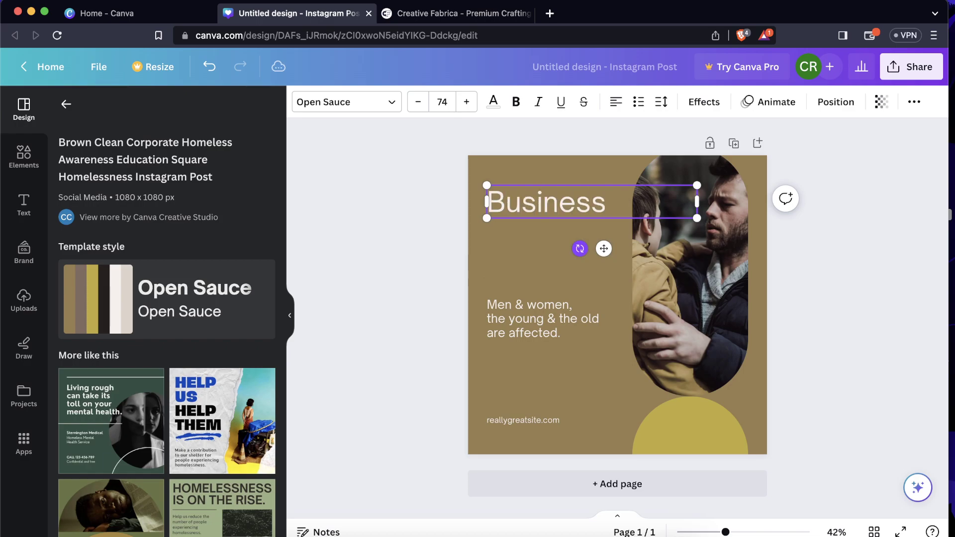
text( Finance)
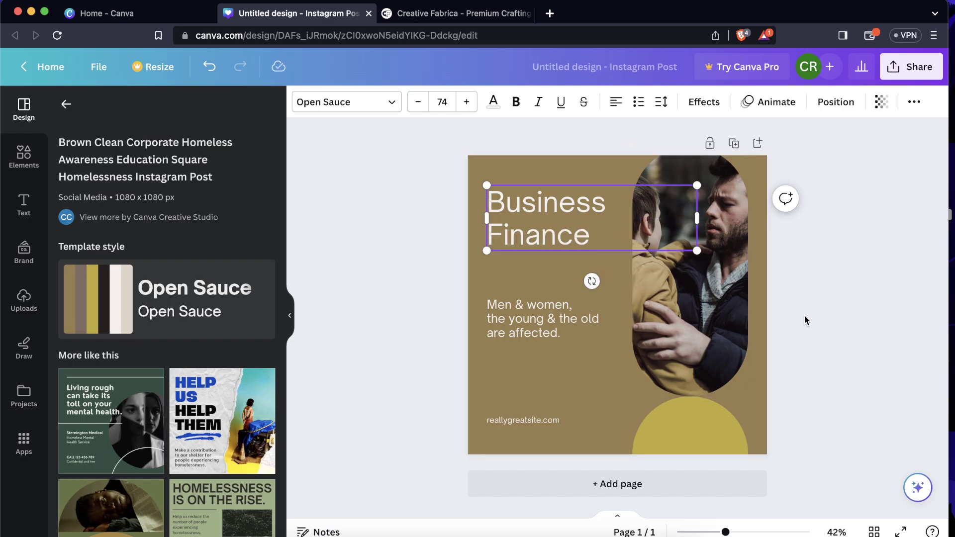
Delete the photo of the two people from the rounded frame, keeping the empty frame
click(721, 308)
key(Delete)
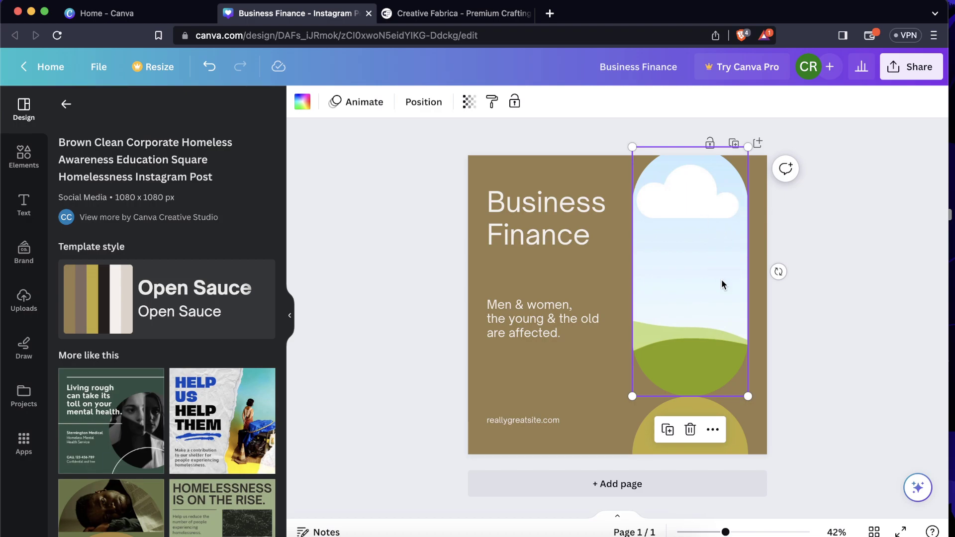
click(841, 318)
click(24, 157)
click(119, 108)
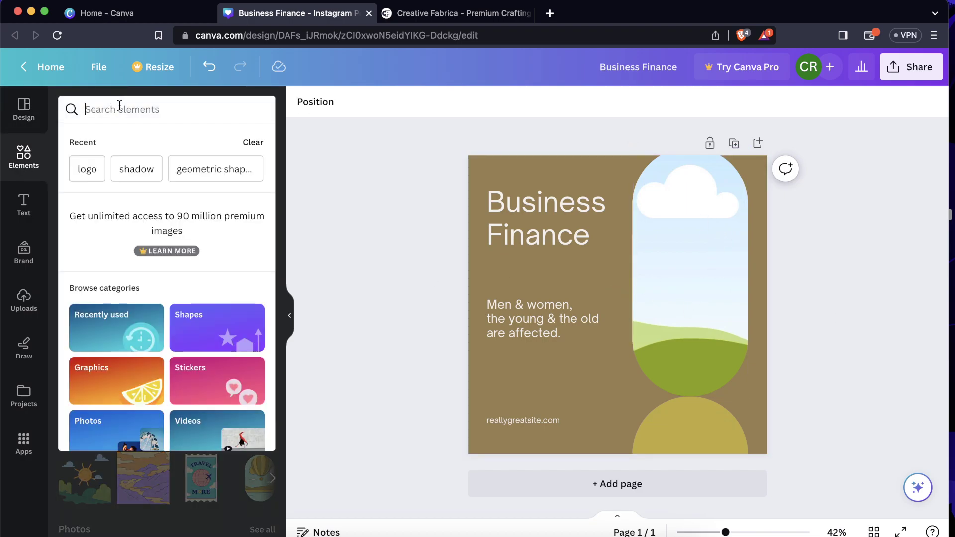
click(379, 146)
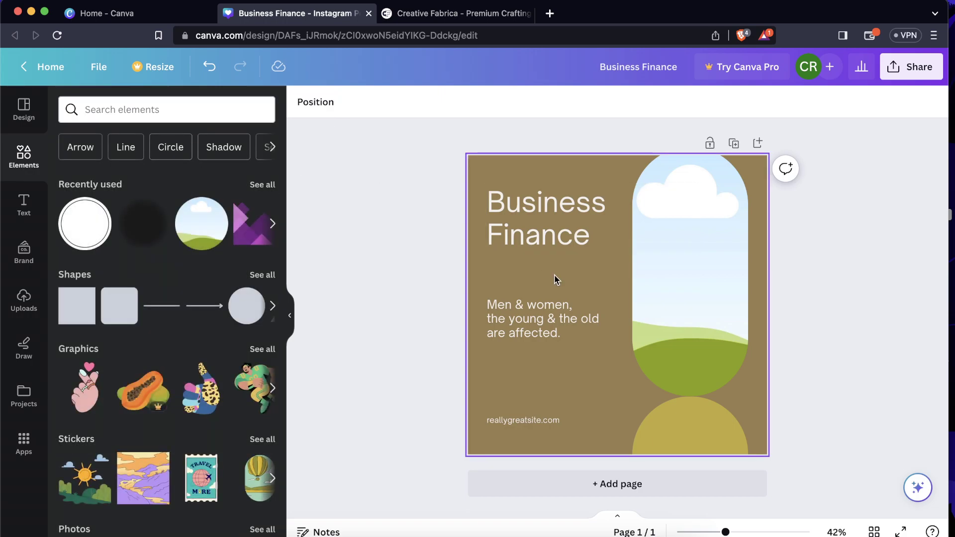
click(731, 446)
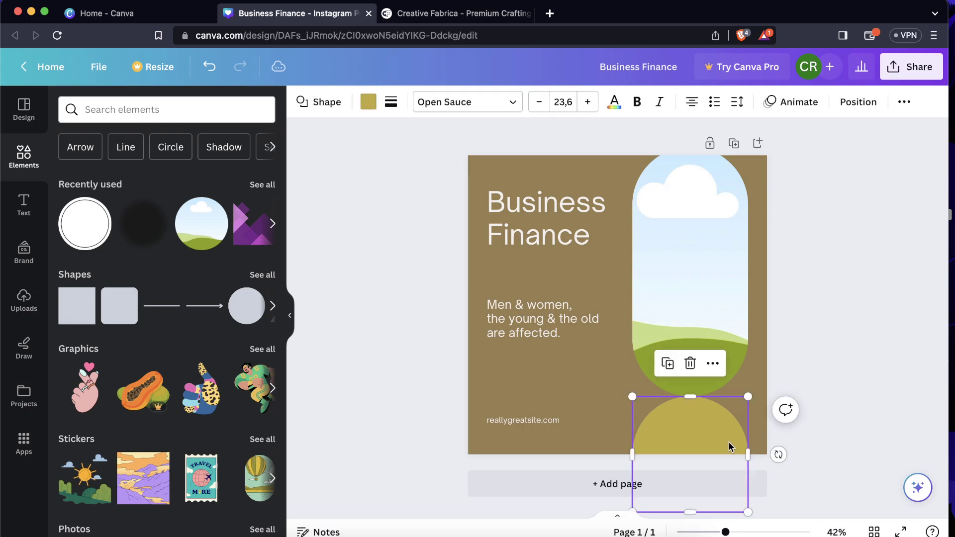
click(816, 305)
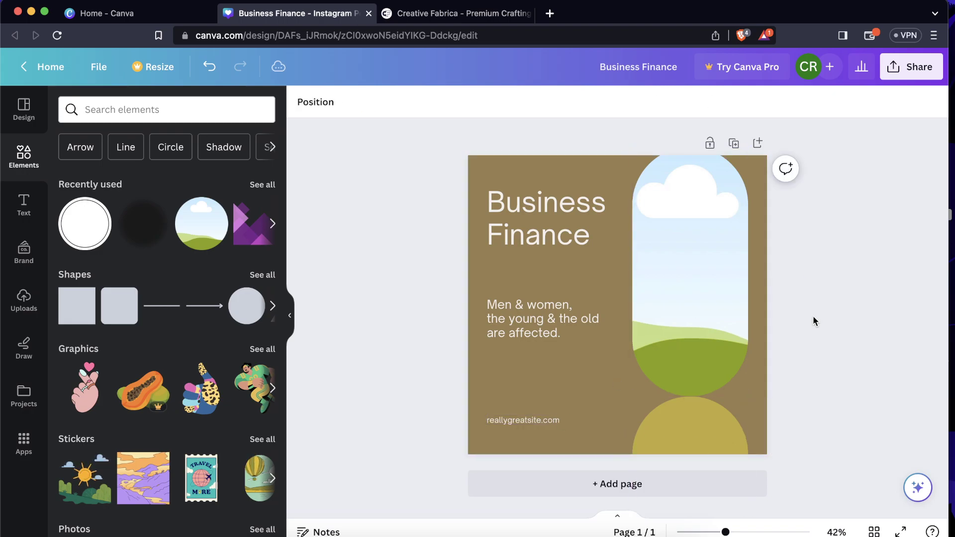
Add a second page to the design with a plain white background
click(737, 479)
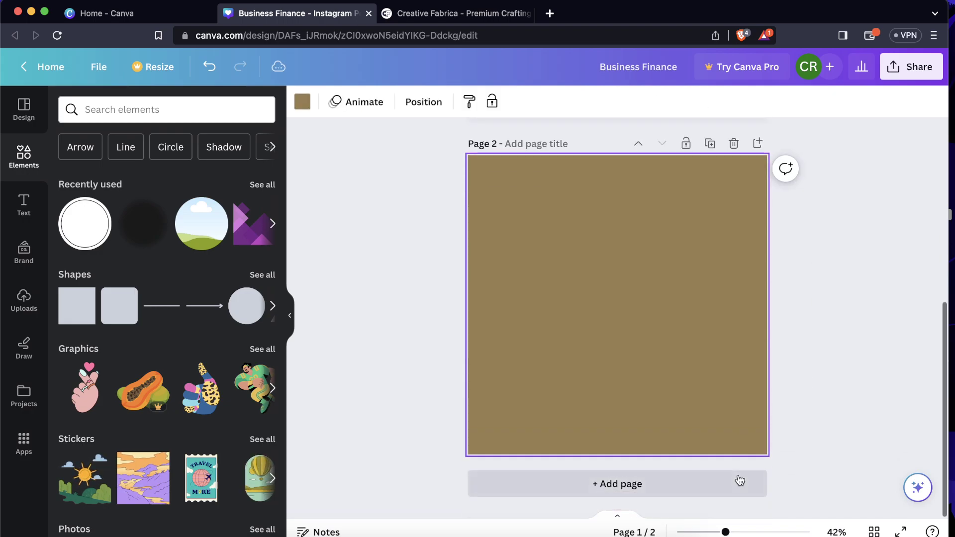
click(735, 143)
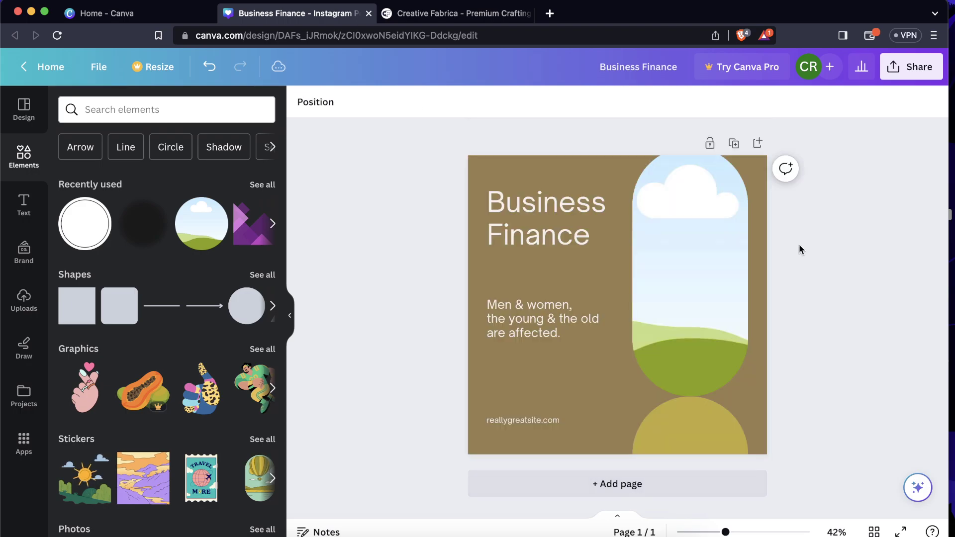
click(750, 493)
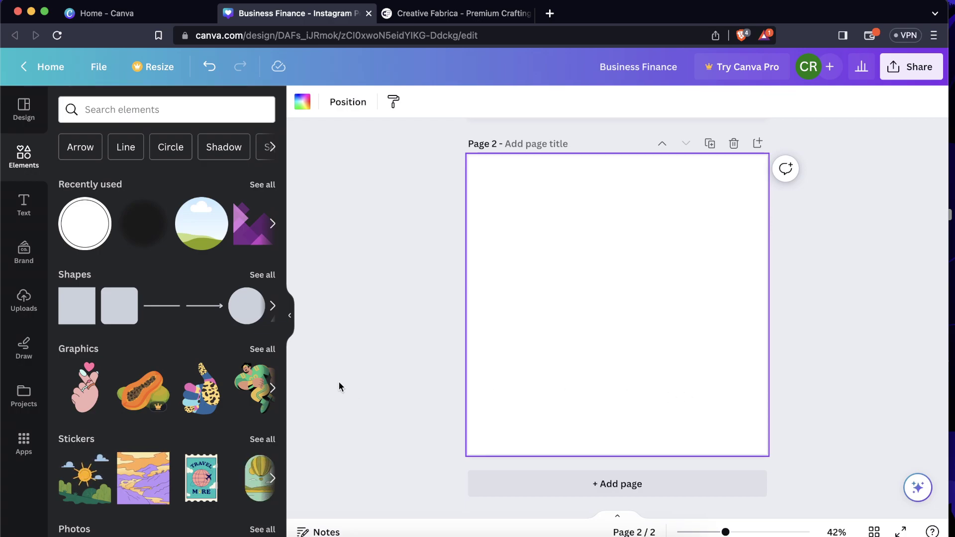
Search the elements library for "geometric shapes" and restrict the results to graphics
click(206, 116)
text(shap)
key(Return)
click(204, 113)
double_click(205, 113)
text(geo)
key(Down)
key(Return)
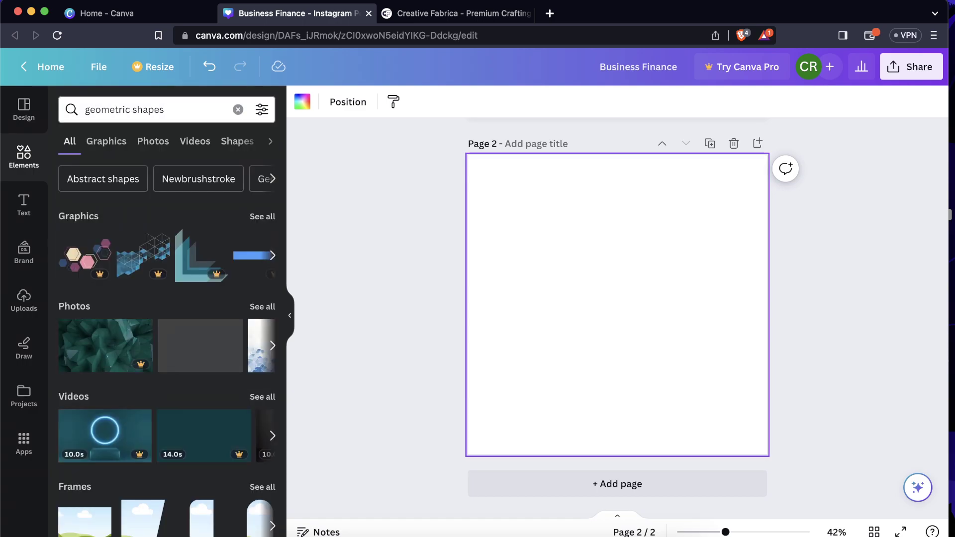
click(118, 146)
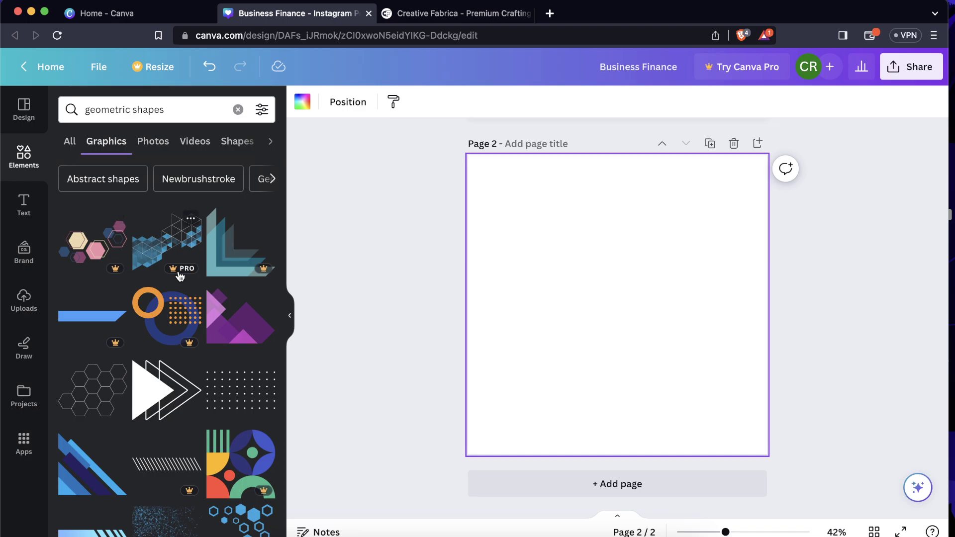
Insert the blue diagonal stripes graphic on page 2 and flip it horizontally
scroll(161, 356, down, 3)
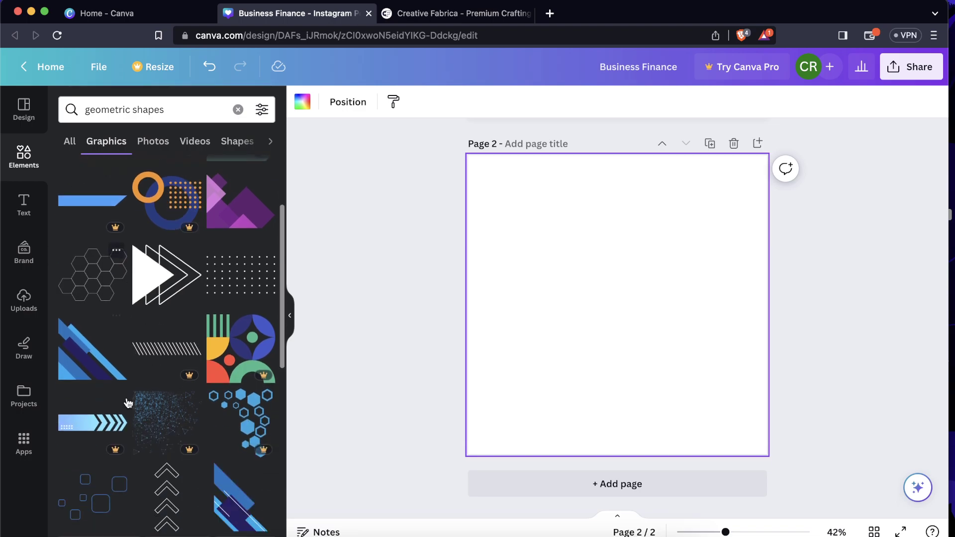
scroll(246, 423, up, 3)
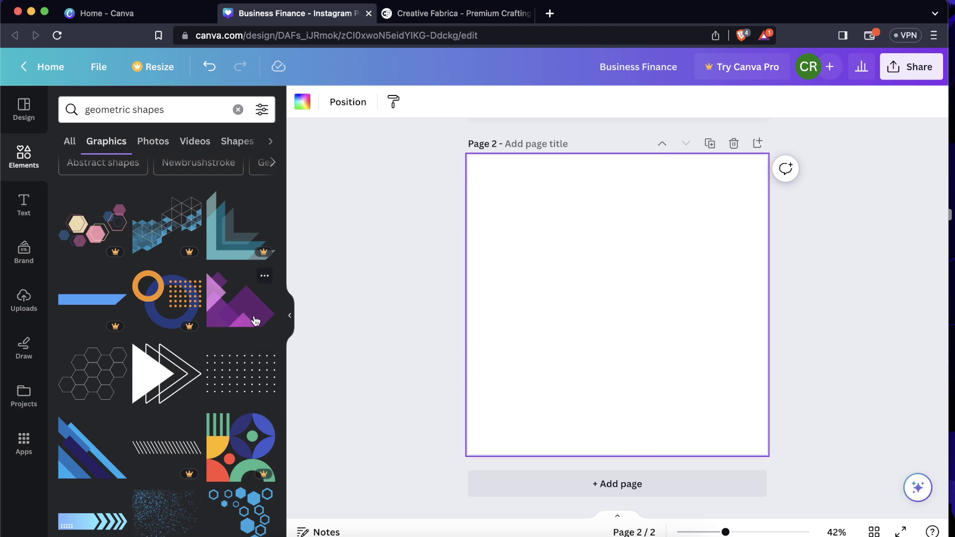
click(116, 424)
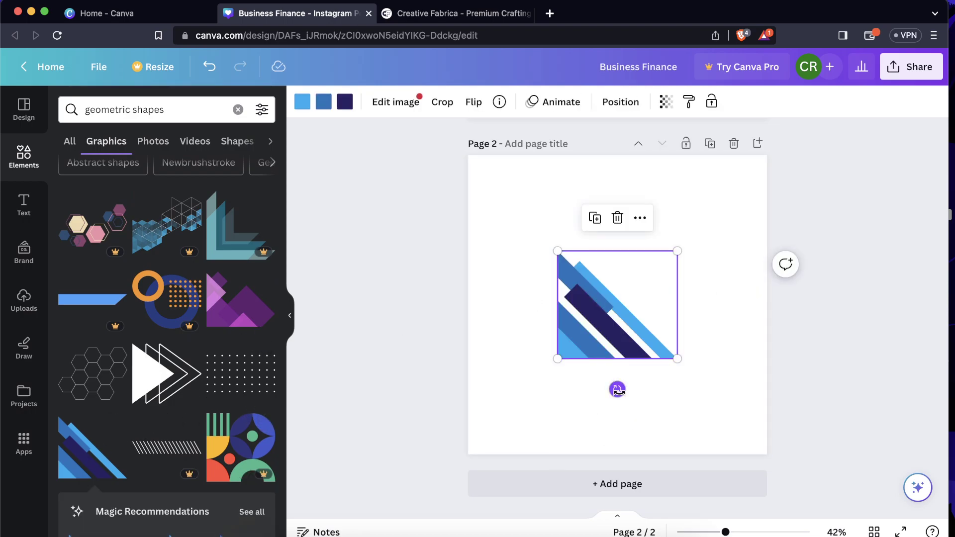
click(473, 101)
click(482, 137)
Move the stripes graphic into the page's lower-right corner and enlarge it slightly from its inner corner
drag(641, 338, 731, 433)
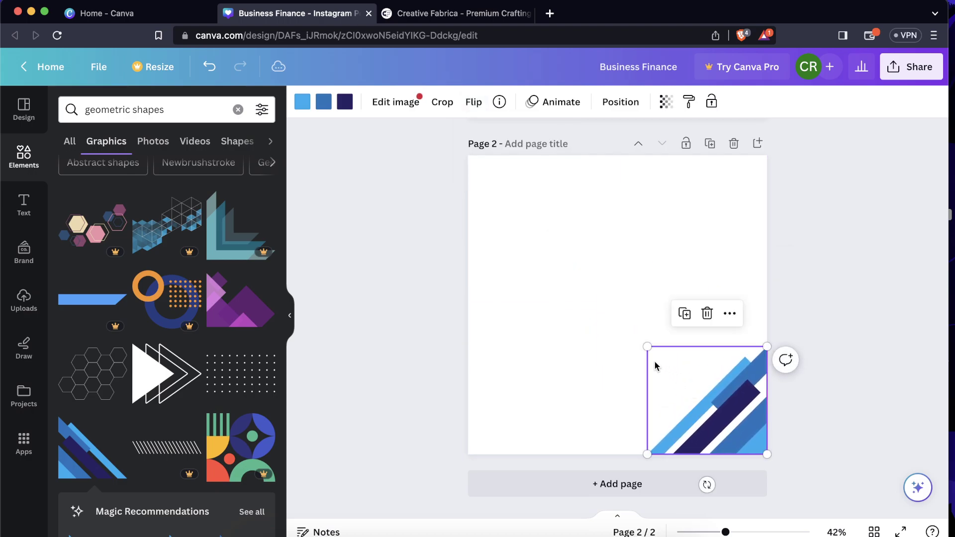
drag(647, 346, 620, 323)
click(828, 385)
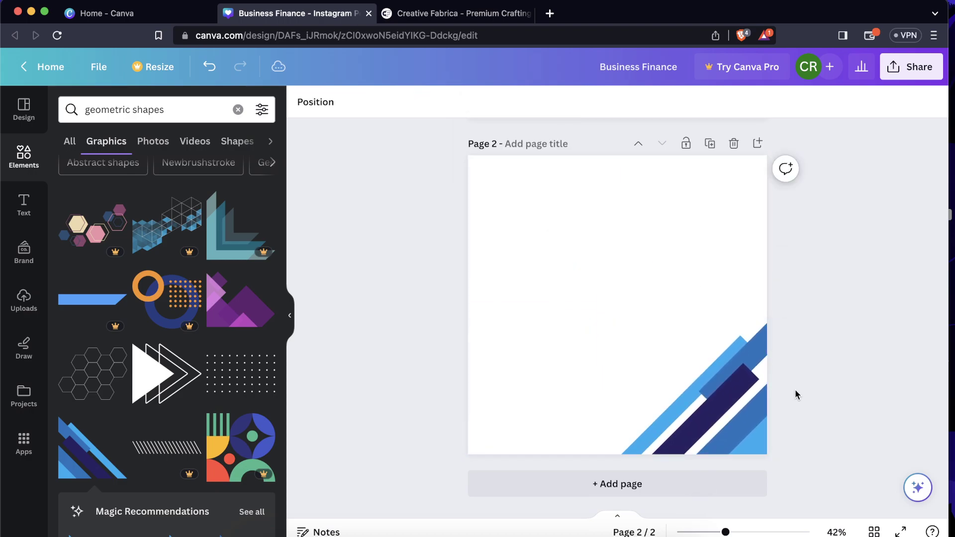
Duplicate the stripes graphic into the page's upper-right corner and flip the copy vertically to mirror the original
click(727, 418)
drag(727, 418, 714, 242)
click(473, 102)
click(496, 162)
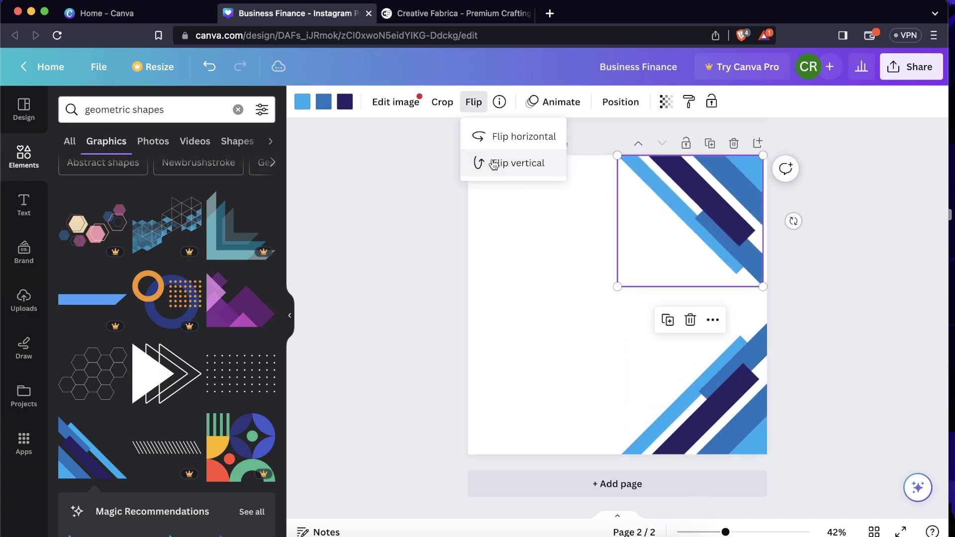
click(735, 229)
drag(736, 227, 740, 221)
click(896, 270)
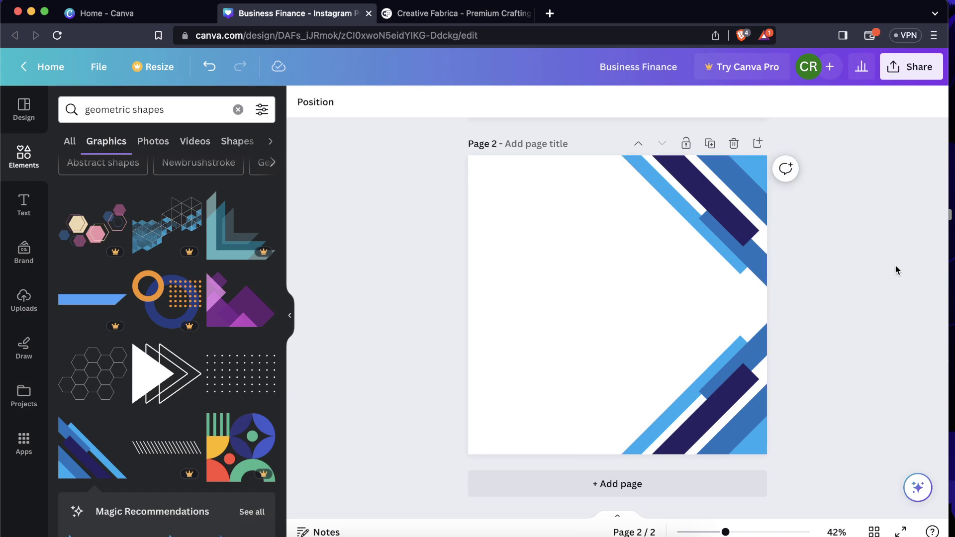
Replace the element search with "shadow" and restrict the results to graphics
click(109, 114)
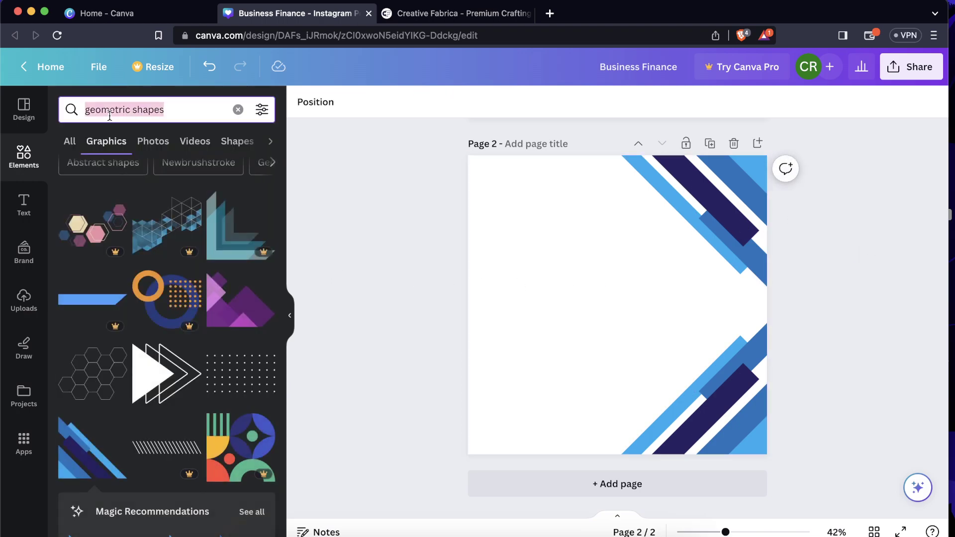
key(BackSpace)
key(Escape)
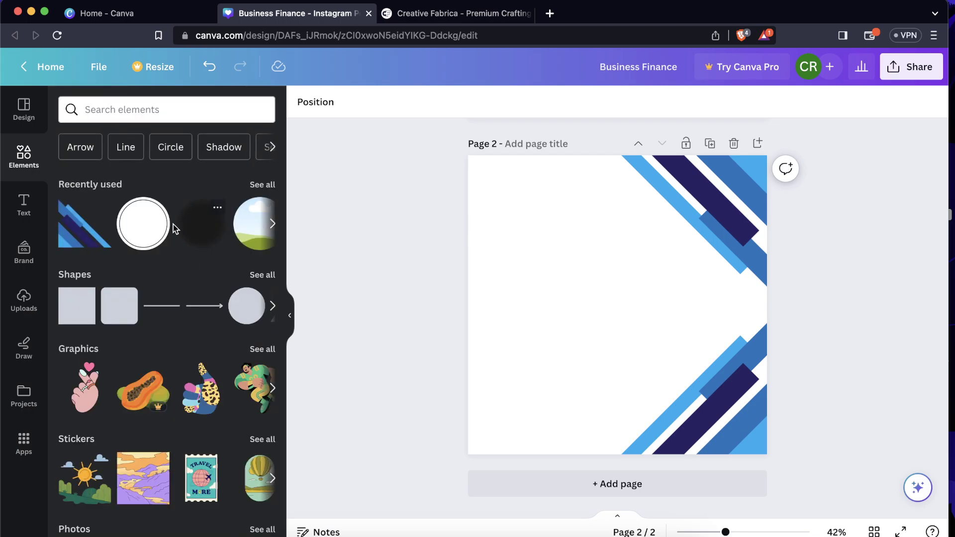
click(141, 110)
text(shadow)
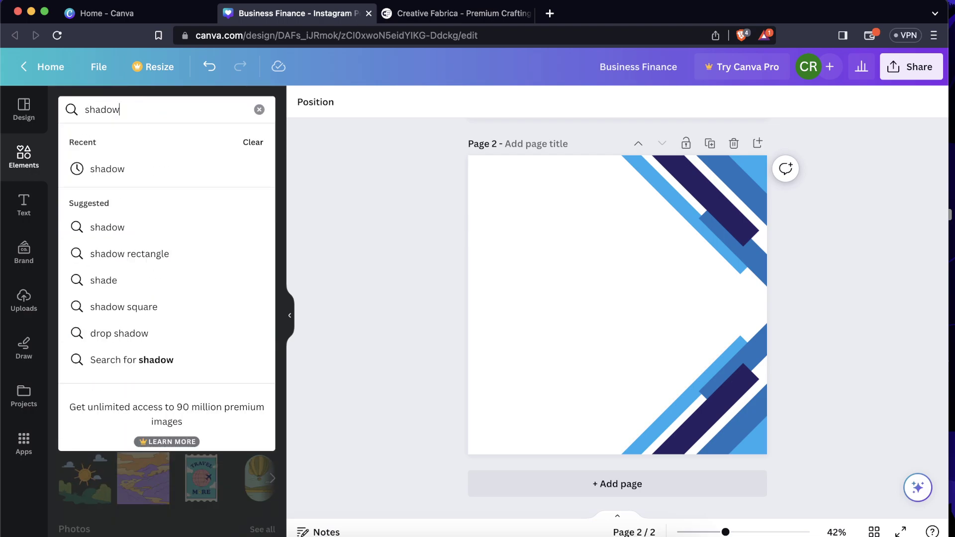
key(Return)
click(121, 144)
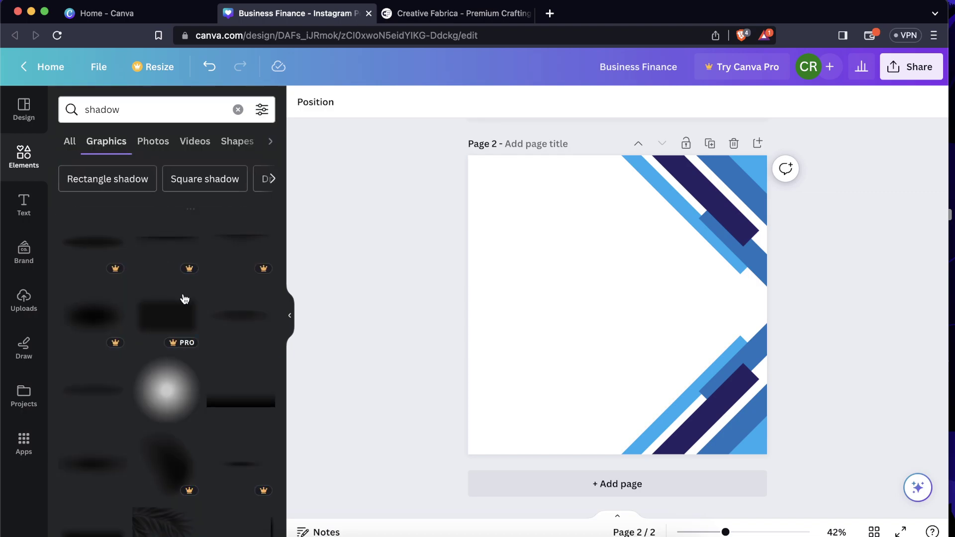
Insert the round blurred shadow graphic on page 2, shrink it slightly, and place it over the inner ends of the stripes
scroll(205, 368, down, 1)
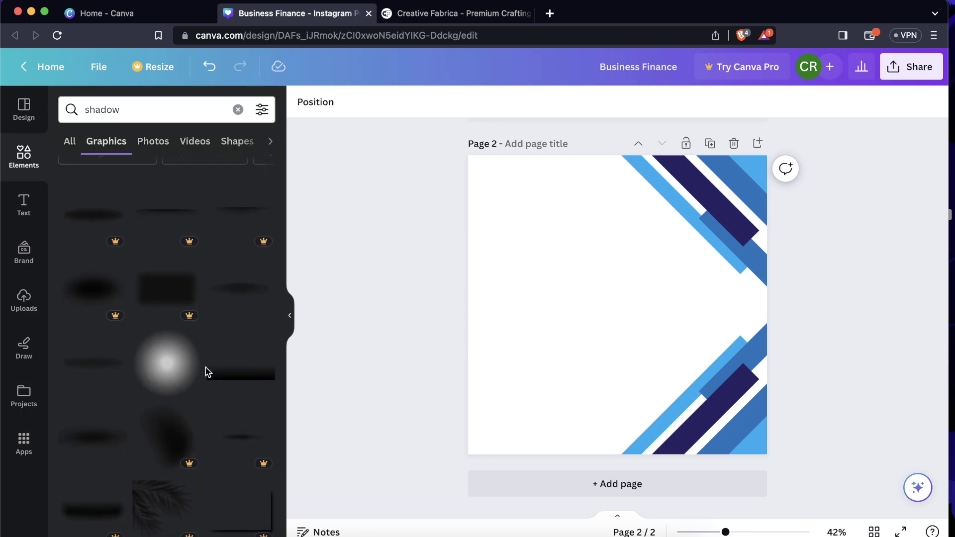
scroll(205, 367, down, 3)
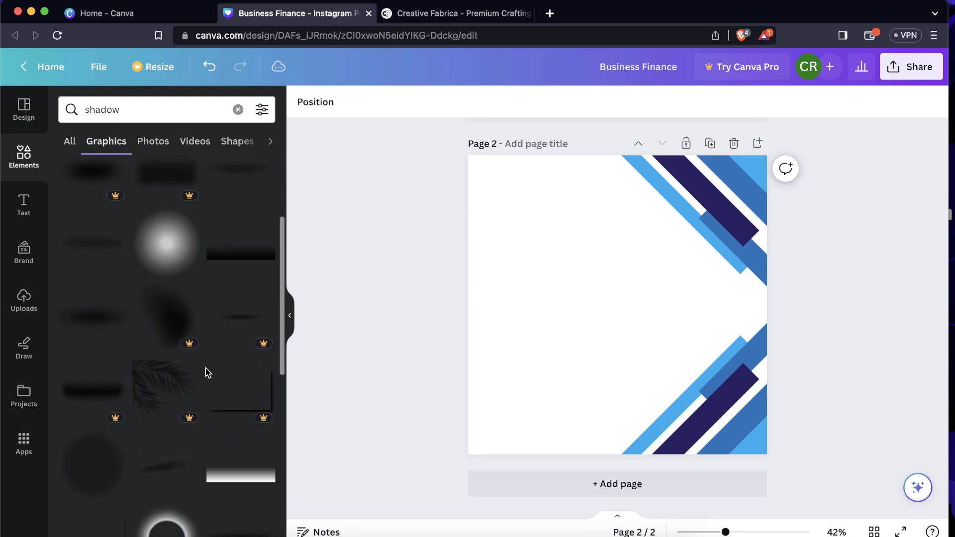
scroll(205, 368, down, 3)
click(103, 355)
drag(499, 185, 515, 203)
drag(633, 305, 687, 300)
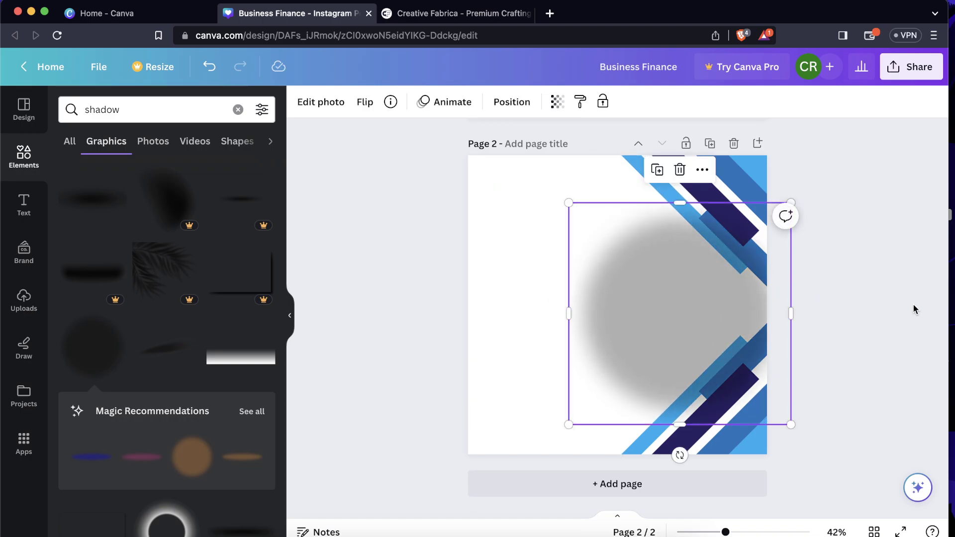
click(367, 203)
Clear the element search, insert a circle frame, enlarge it slightly, and centre it over the round shadow so a soft edge shows
click(99, 110)
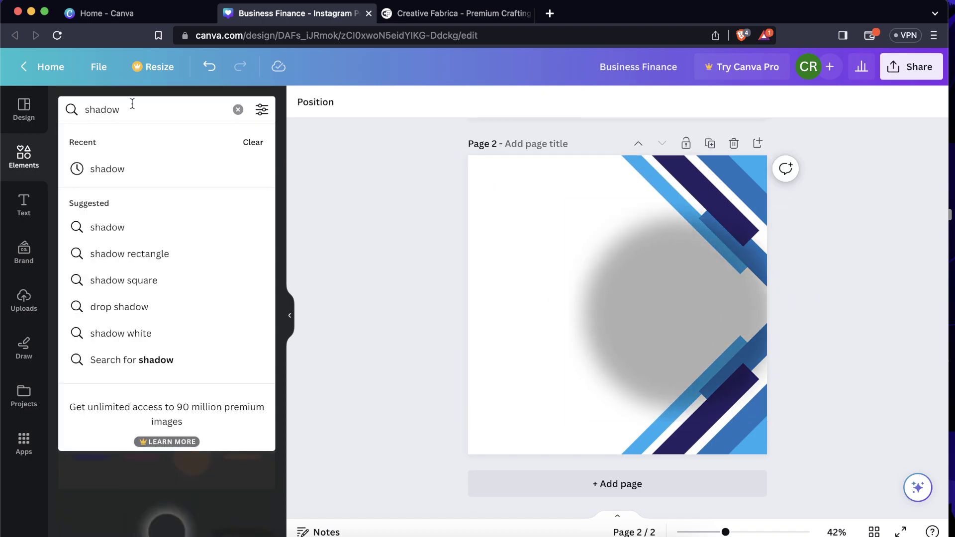
click(238, 110)
click(348, 154)
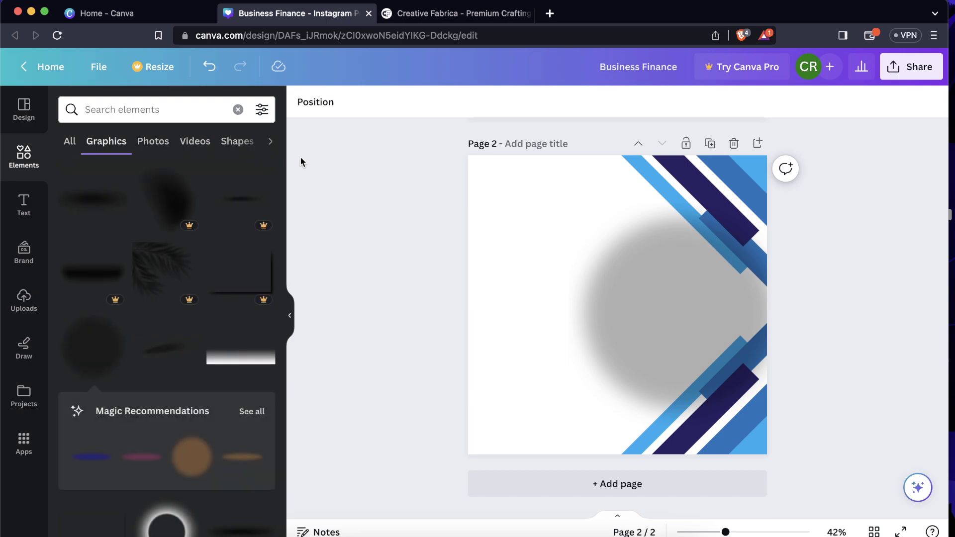
click(24, 162)
scroll(161, 225, down, 10)
scroll(159, 223, down, 6)
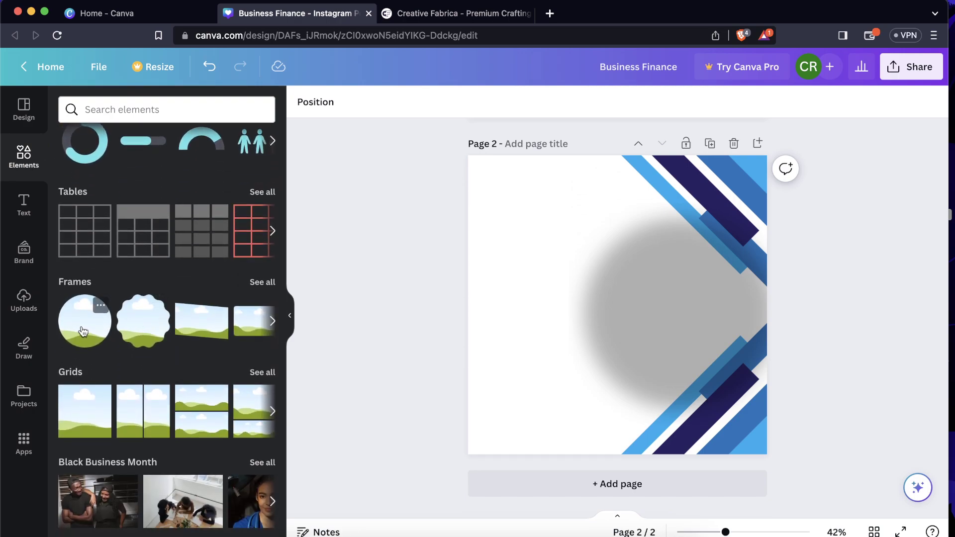
click(83, 333)
drag(641, 289, 695, 289)
drag(603, 227, 583, 207)
drag(699, 300, 710, 304)
click(918, 329)
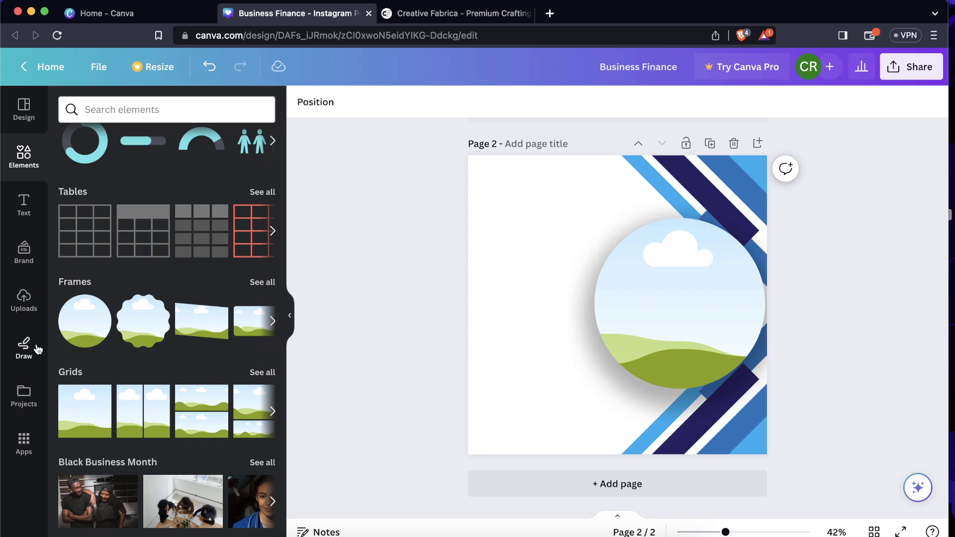
Add a heading near the upper edge of page 2 with the text "BUSINESS FINANCE"
click(23, 204)
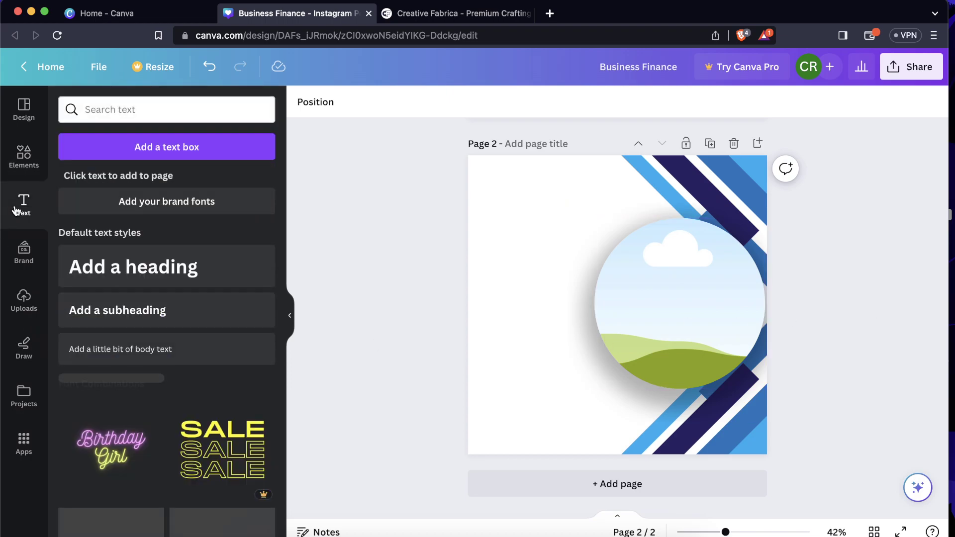
click(127, 264)
drag(629, 353, 611, 250)
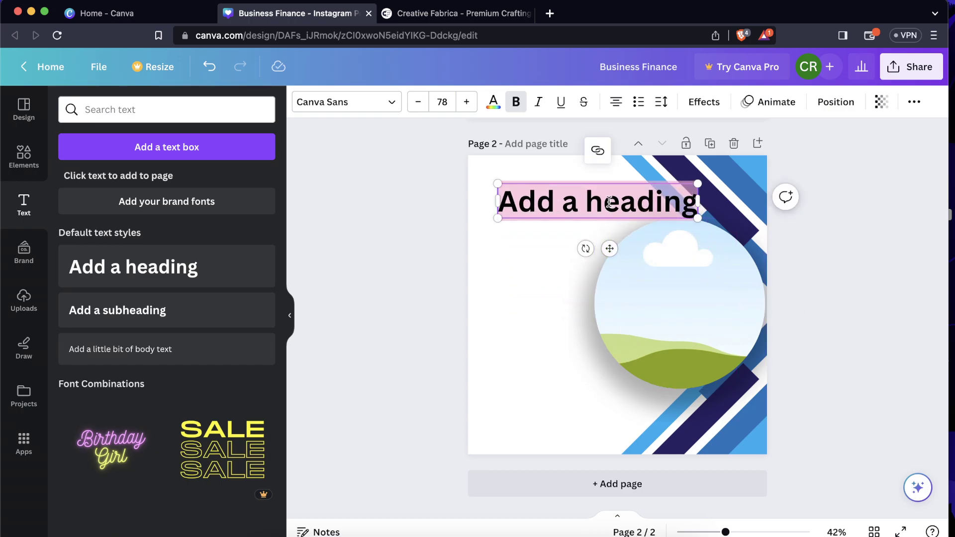
text(BUSINESS)
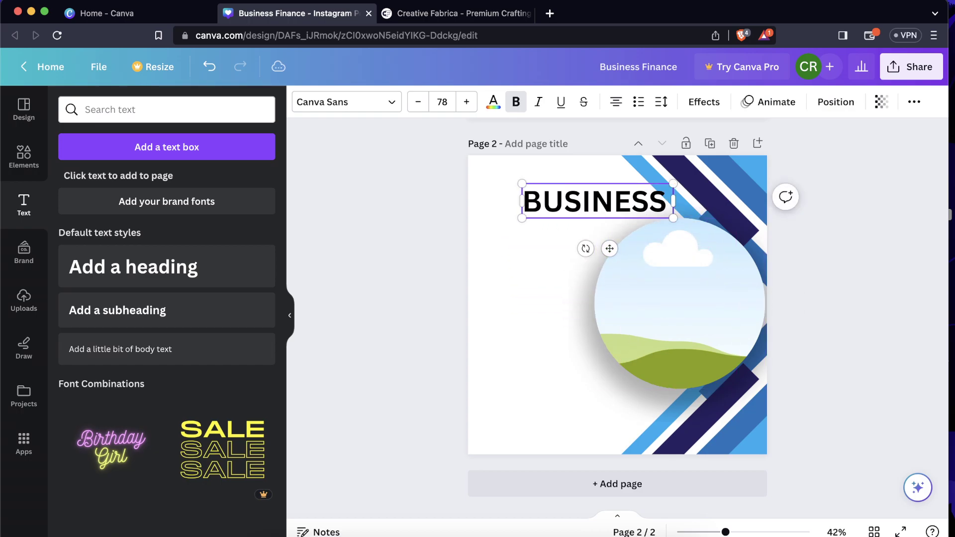
text( FINANCE)
click(855, 240)
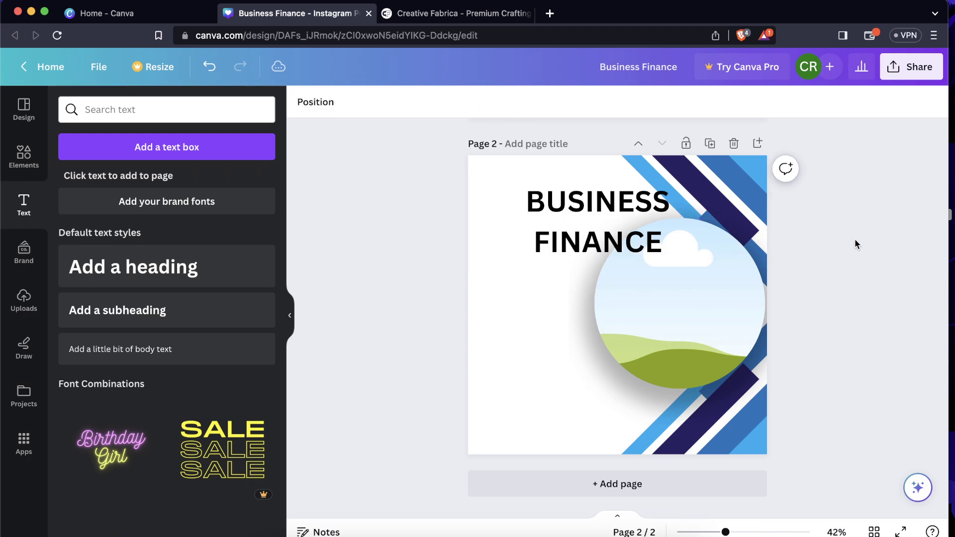
Set the heading's line spacing to 1.04 and align its text to the left
click(649, 225)
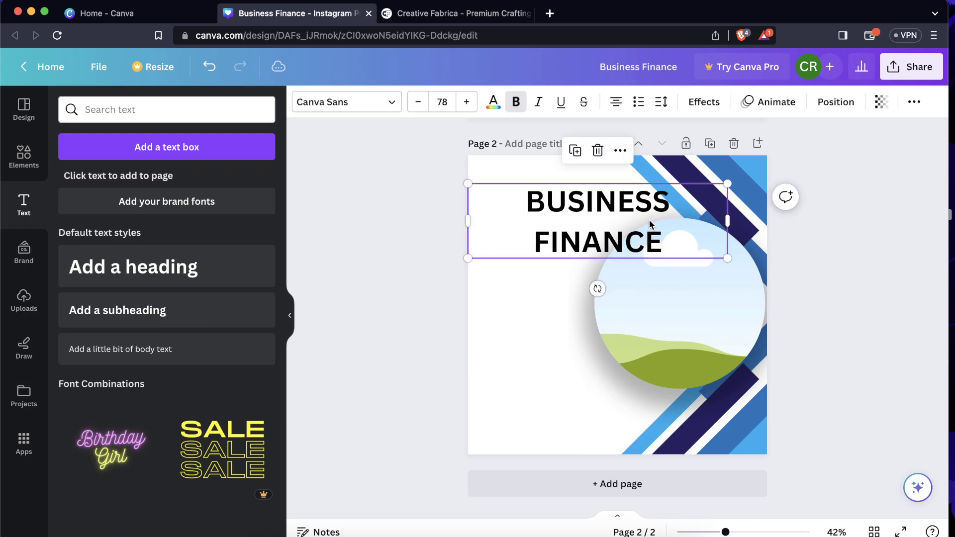
click(661, 103)
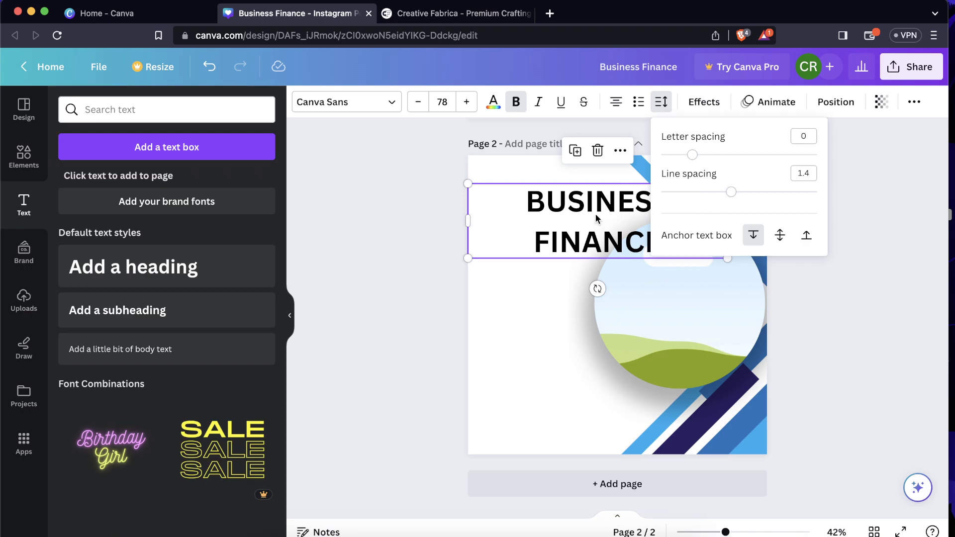
drag(731, 194, 703, 196)
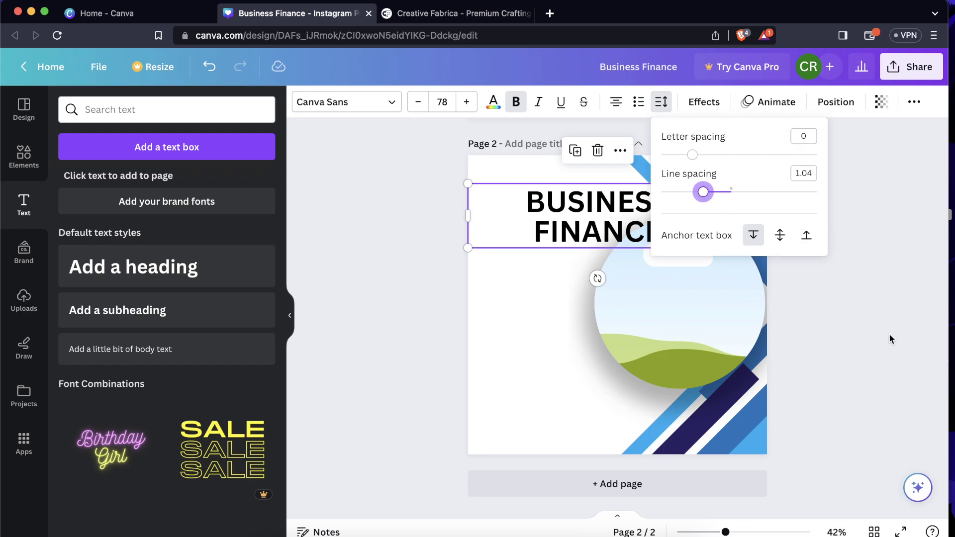
click(614, 103)
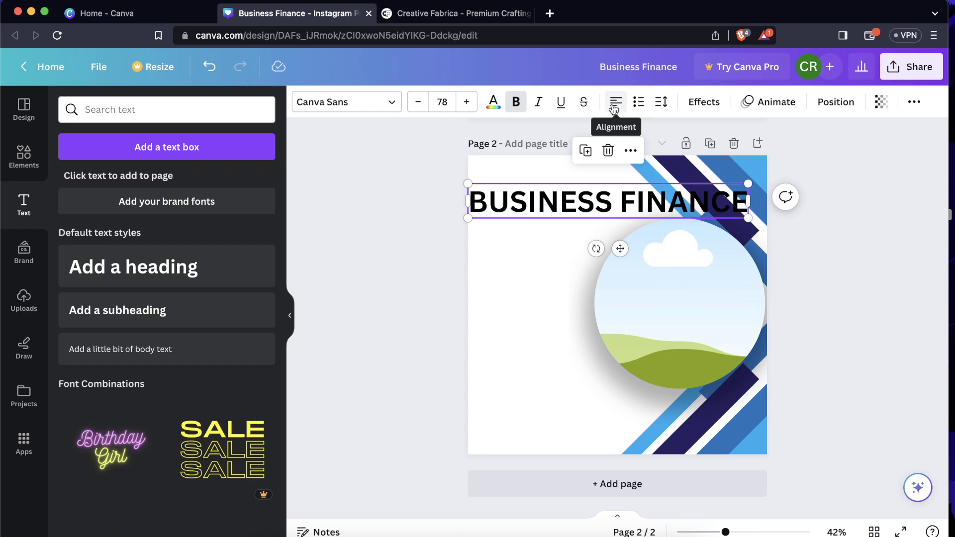
Narrow the heading's text box so it wraps onto two lines and position it in the page's upper-left area
drag(748, 201, 714, 201)
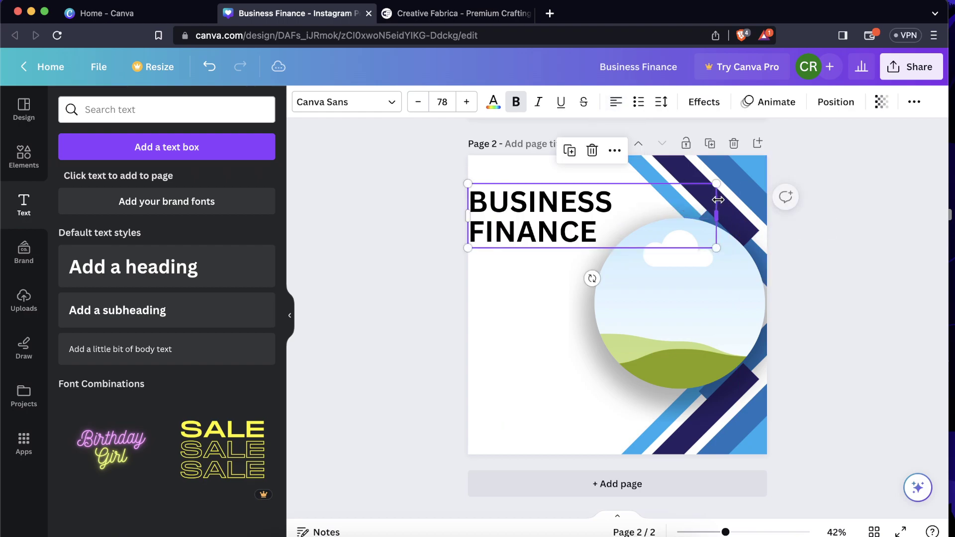
drag(547, 226, 568, 233)
click(868, 257)
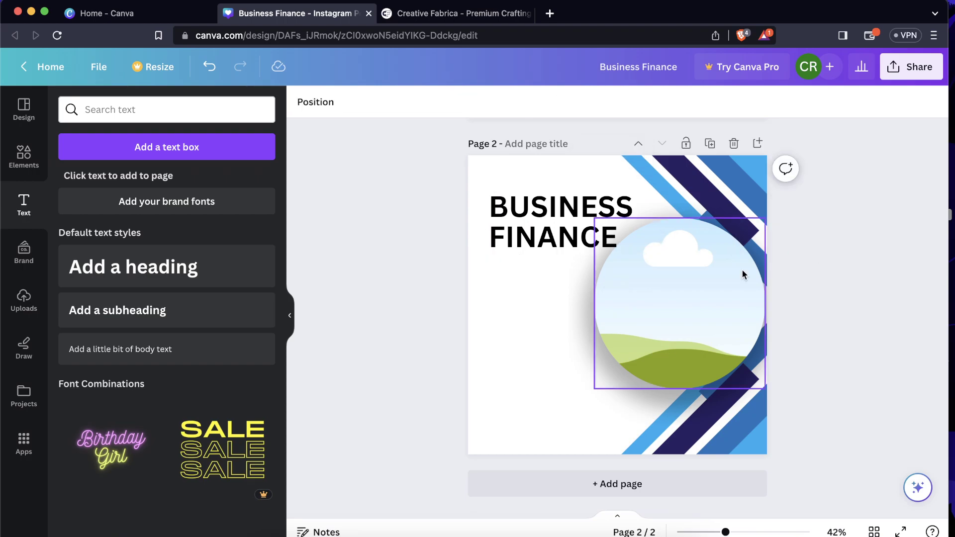
drag(570, 187, 570, 179)
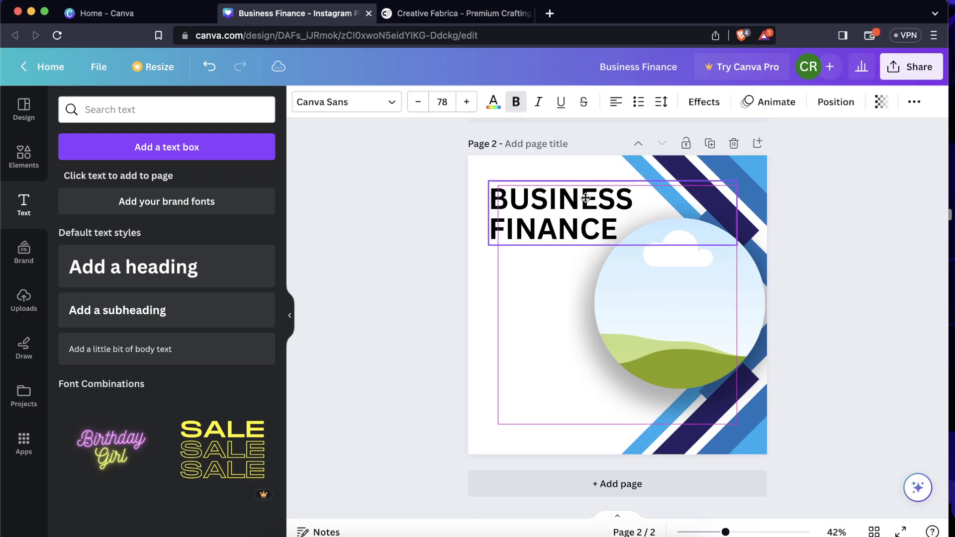
click(879, 263)
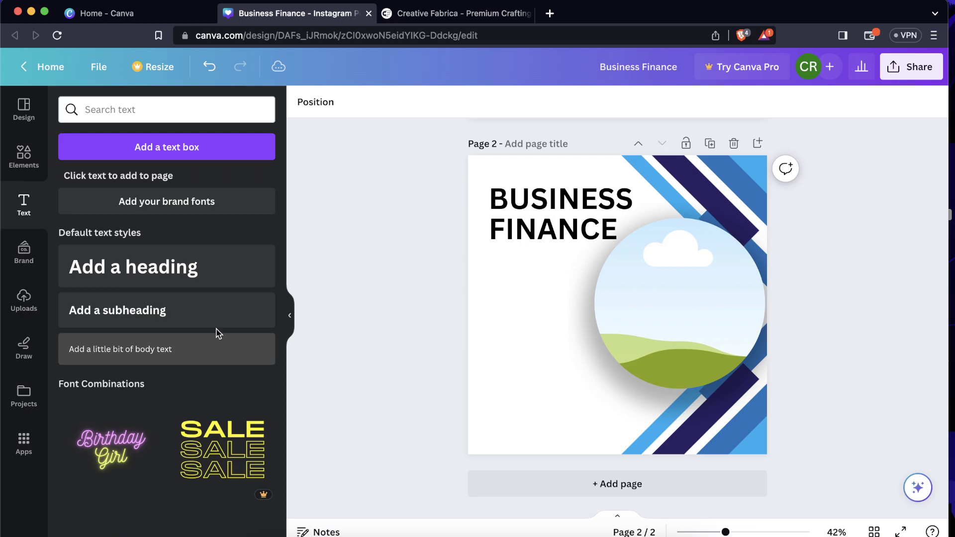
Add a subheading below the heading with the text "your text here"
click(250, 320)
drag(629, 344, 574, 327)
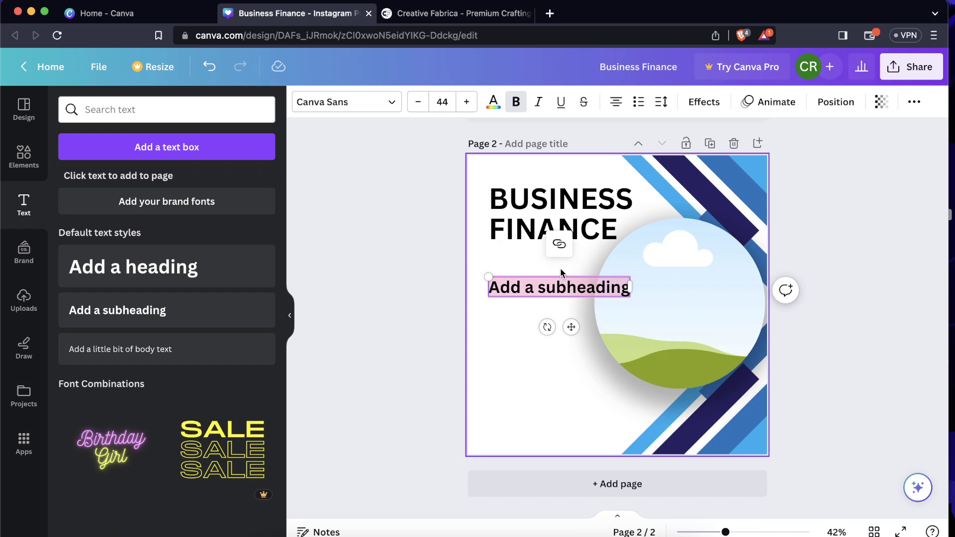
text(YOUR T)
key(BackSpace)
key(BackSpace)
key(BackSpace)
key(BackSpace)
key(BackSpace)
key(BackSpace)
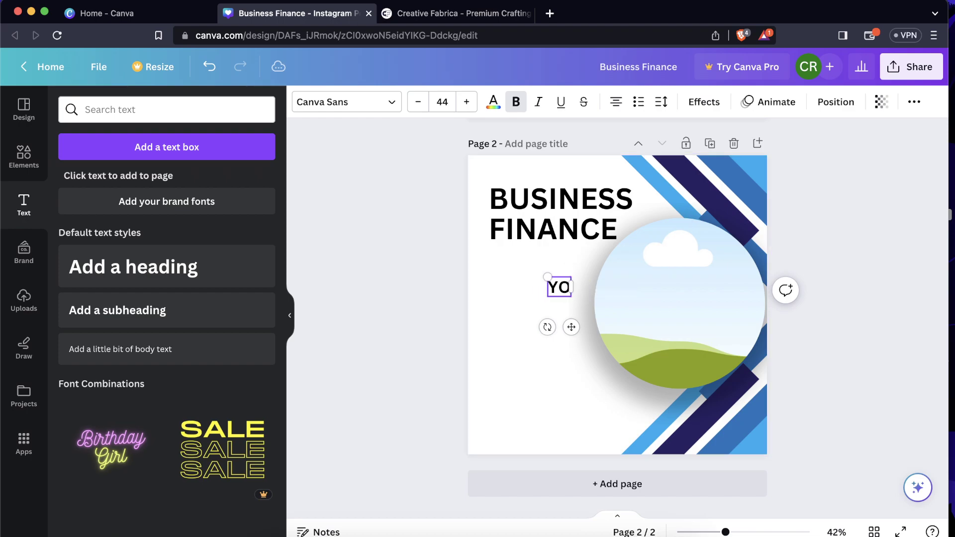
text(your text here)
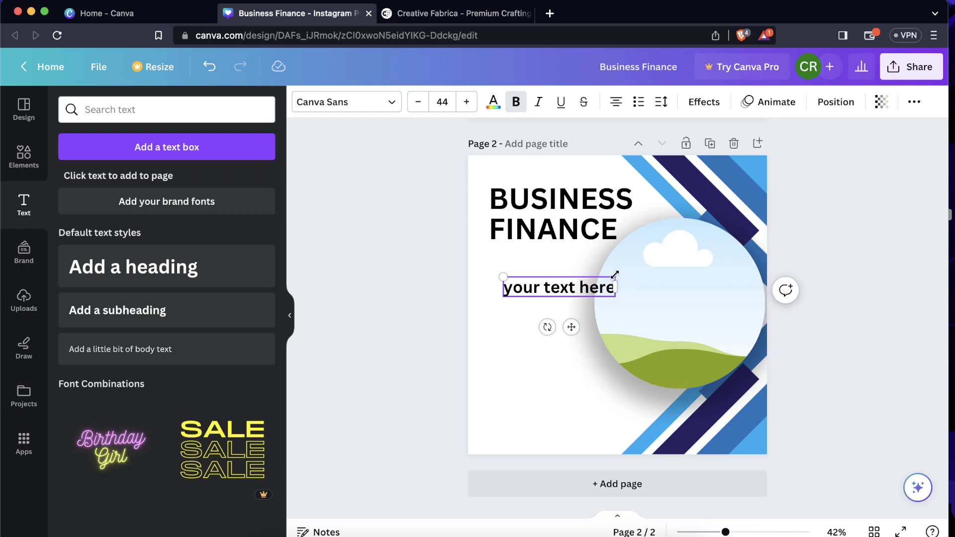
Shrink the subheading to size 33.7, line it up with the heading's left edge, and left-align its text
drag(614, 276, 590, 281)
drag(557, 327, 545, 320)
click(615, 105)
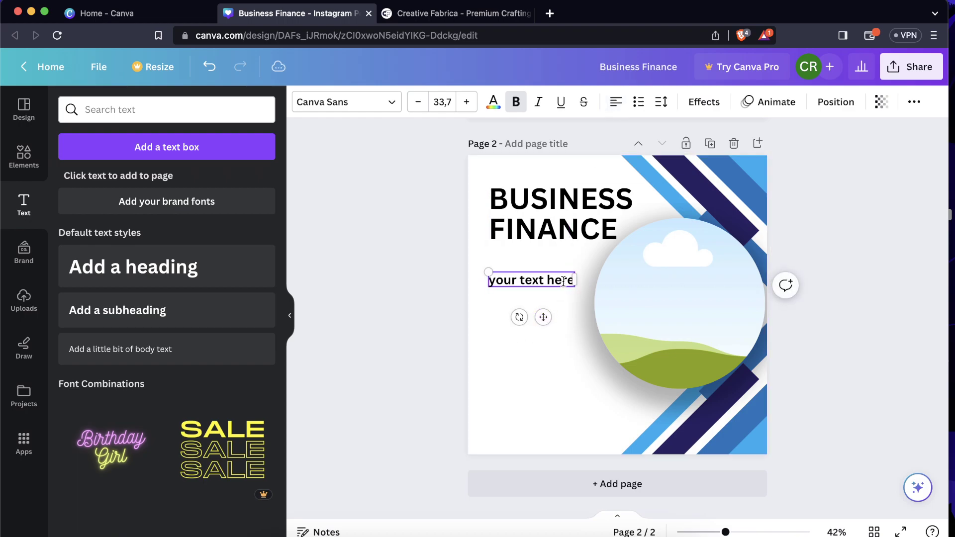
click(566, 402)
click(545, 282)
key(super+d)
drag(545, 282, 541, 435)
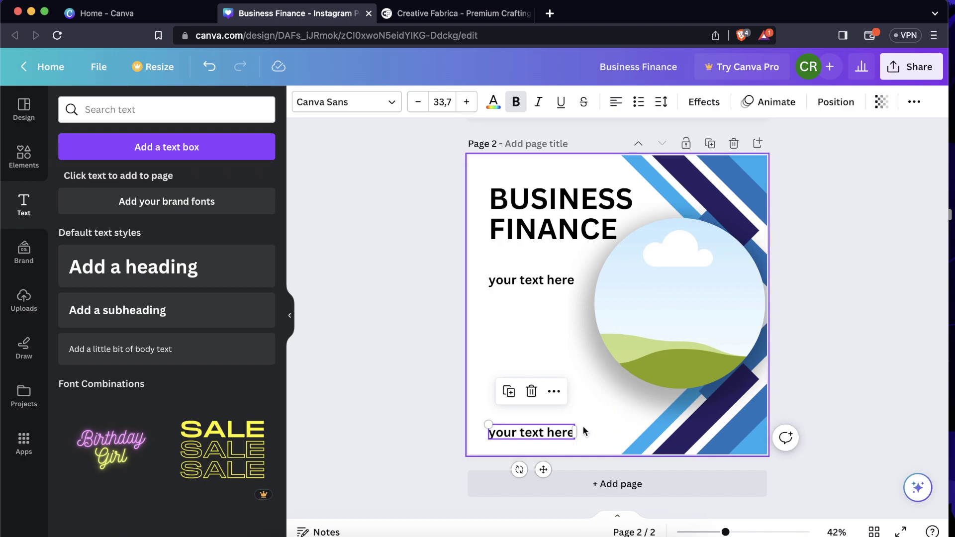
double_click(523, 433)
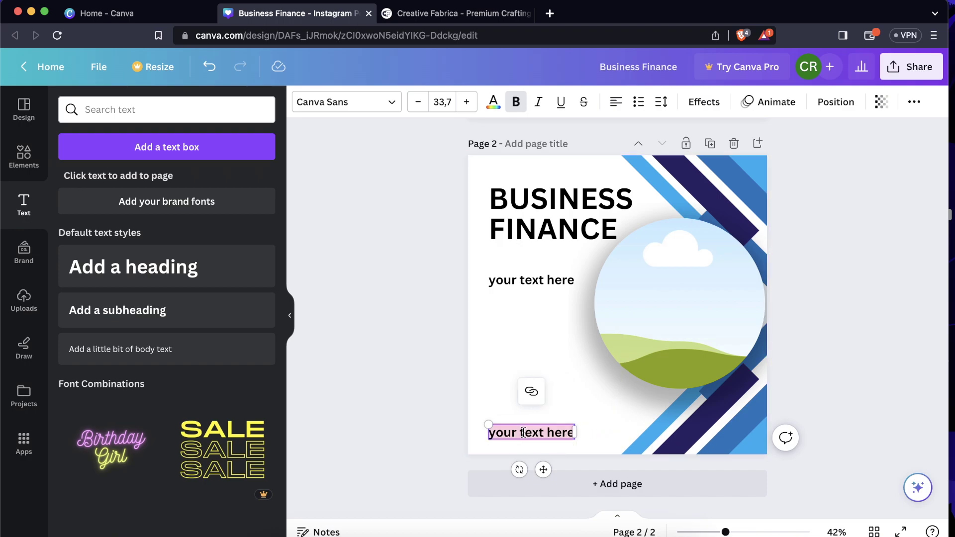
text(www.yourwebs)
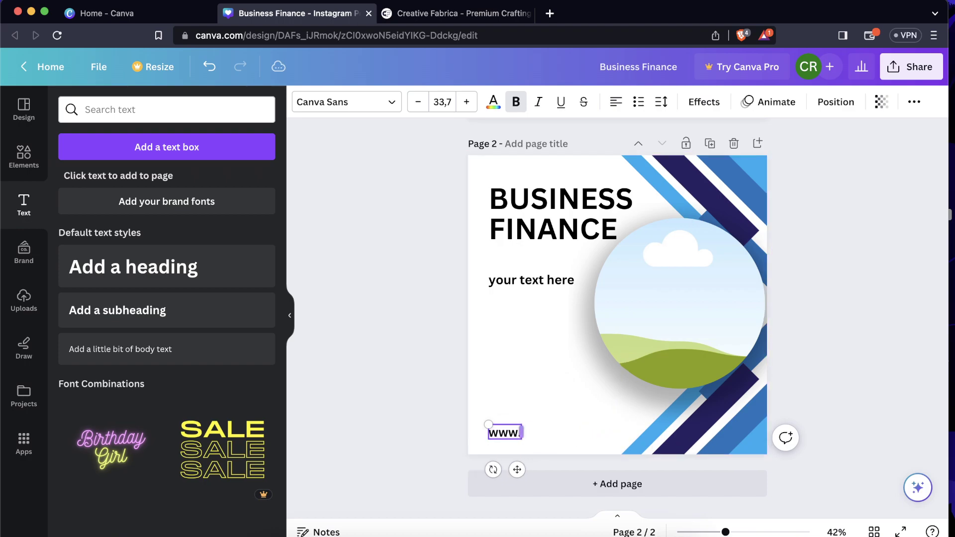
text(ite.com)
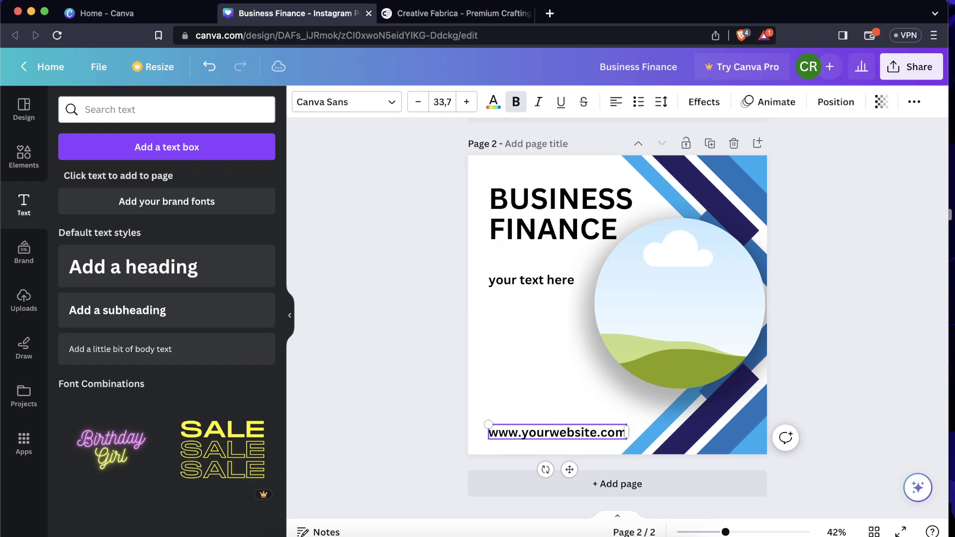
click(834, 369)
Shrink the website text to size 25.9, widen its letter spacing, and lower it slightly on the page
click(586, 433)
drag(629, 440, 596, 437)
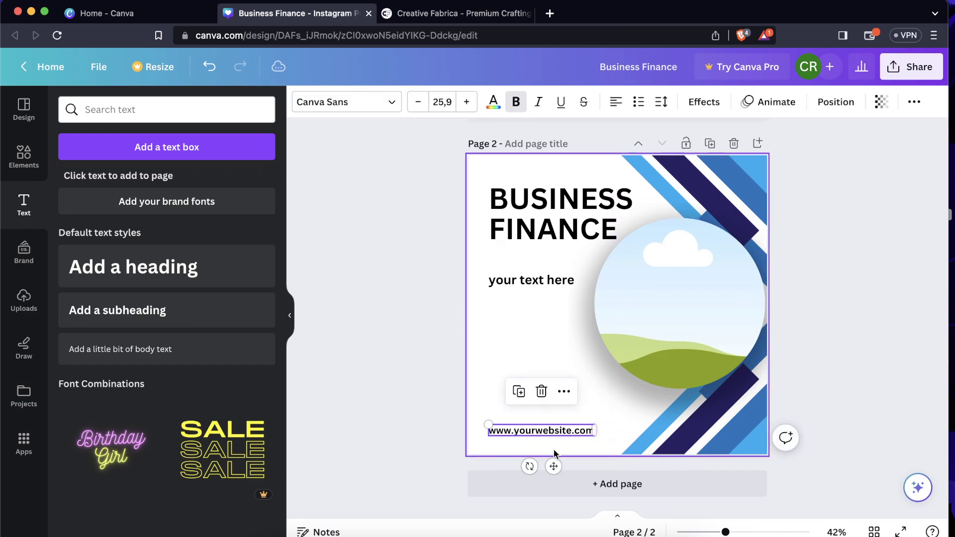
click(661, 102)
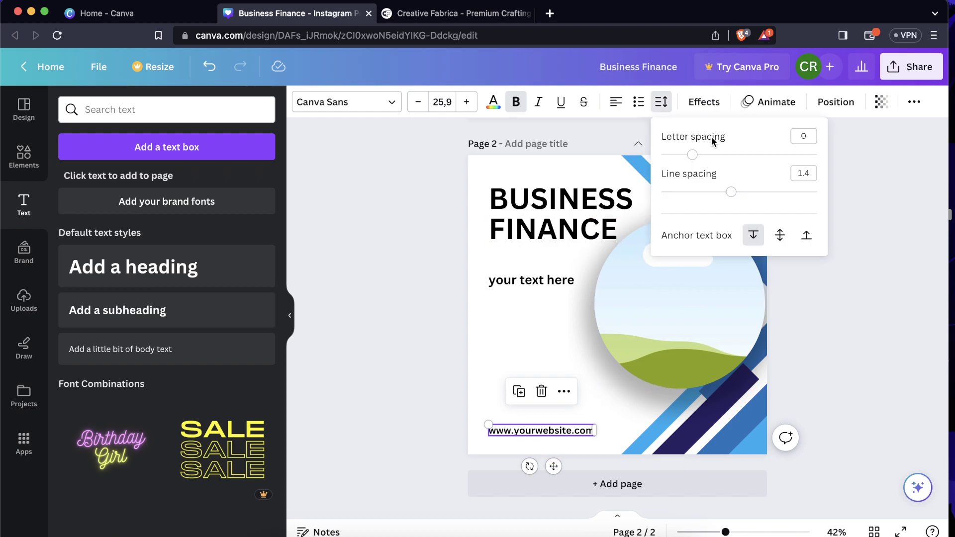
drag(692, 154, 729, 156)
click(861, 291)
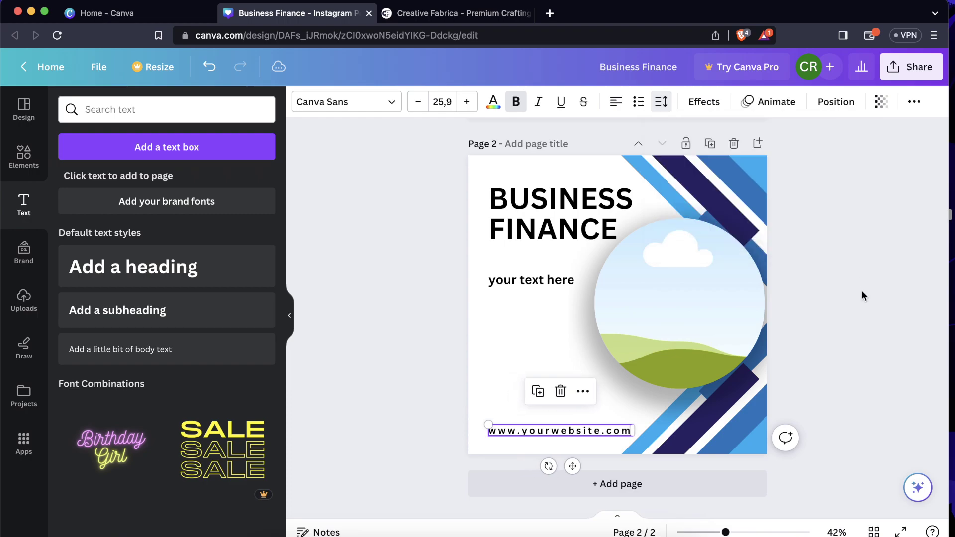
click(597, 428)
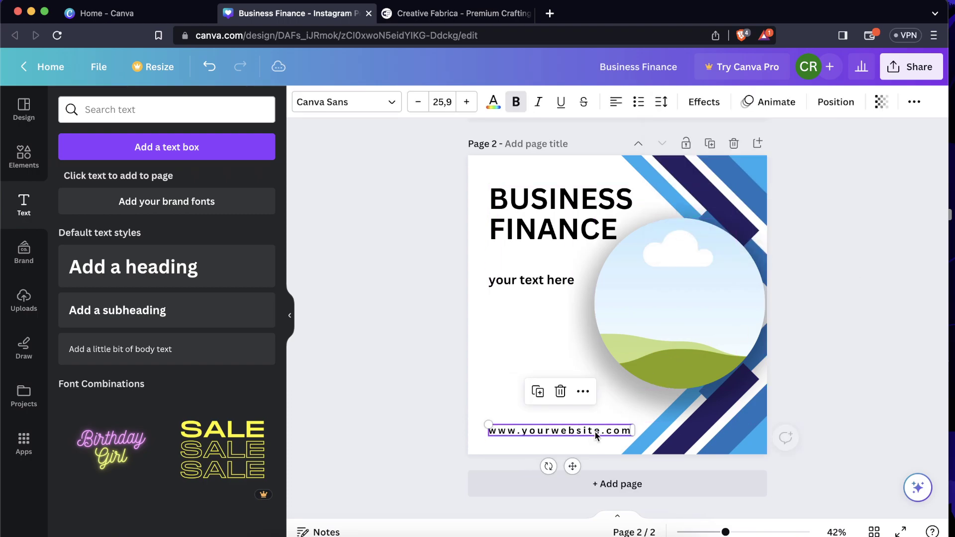
click(841, 243)
drag(574, 431, 575, 437)
click(882, 365)
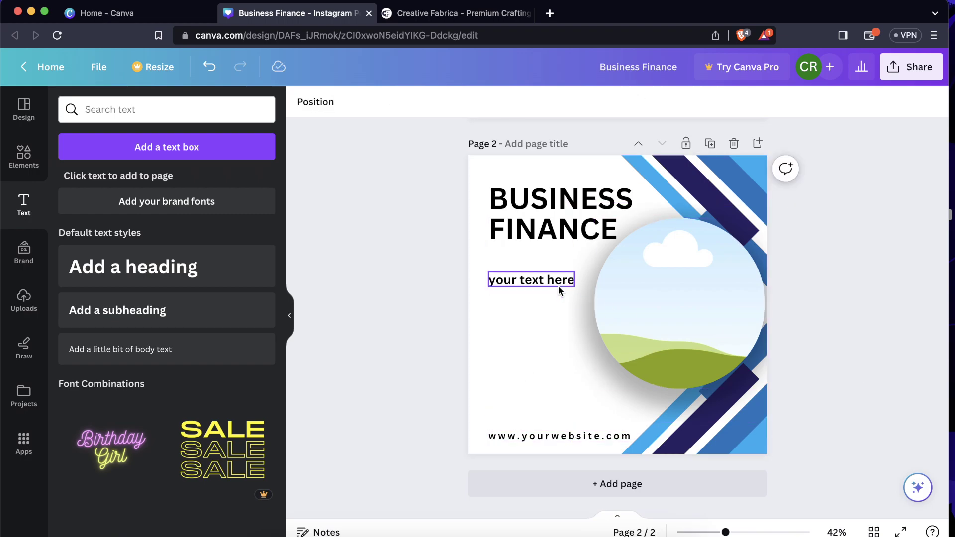
Nudge the round shadow and circle frame down and to the right, and lower the heading and subheading to match
click(582, 322)
mouse_move(581, 322)
mouse_down()
mouse_move(580, 330)
mouse_move(589, 325)
mouse_up()
click(673, 312)
drag(673, 313, 681, 327)
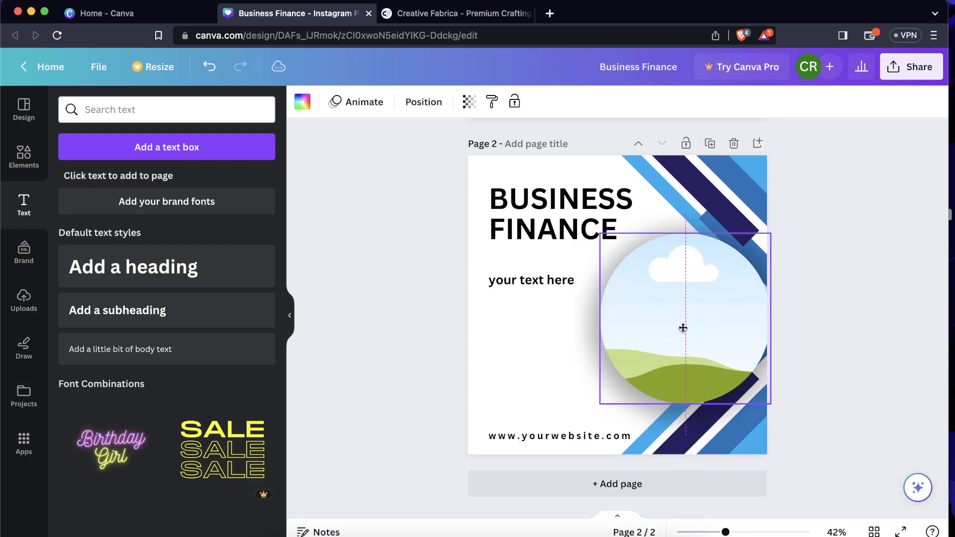
drag(552, 224, 552, 241)
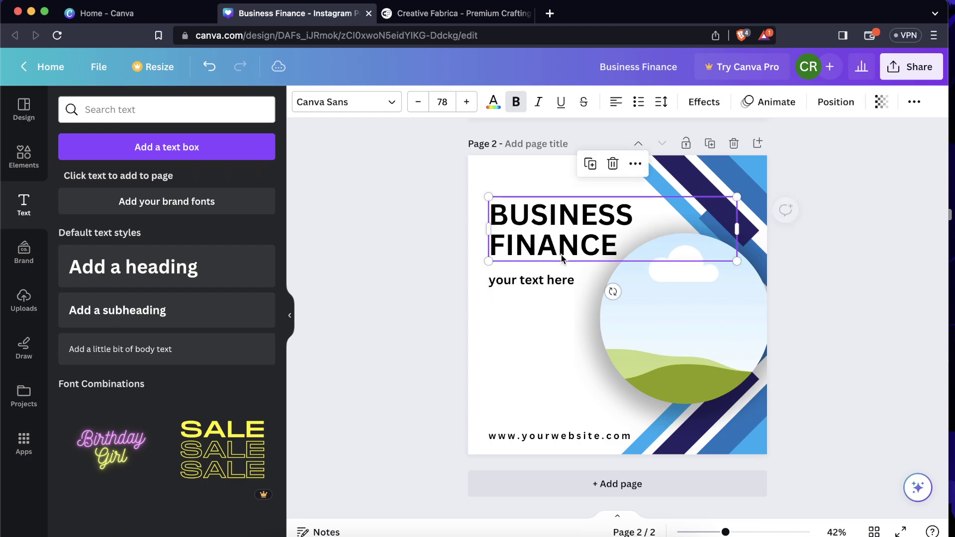
drag(553, 285, 555, 309)
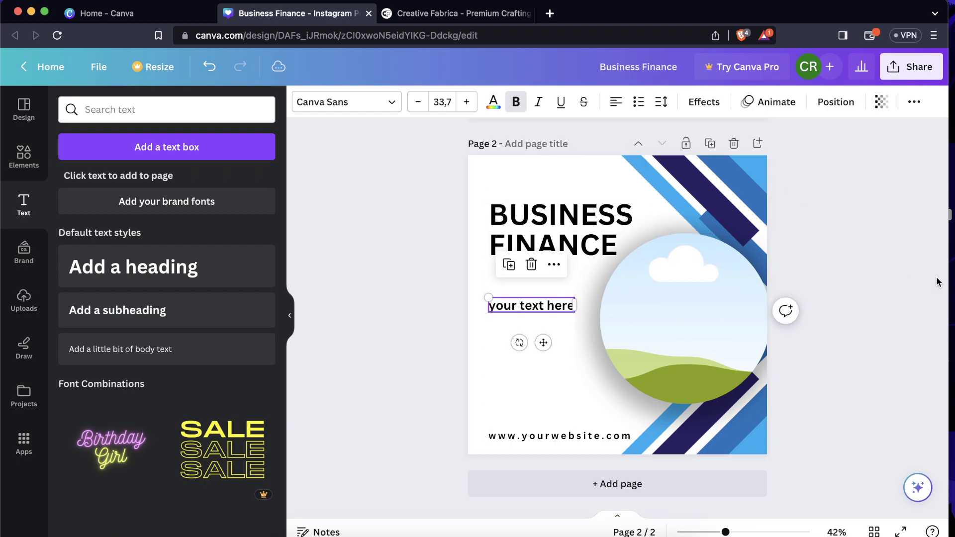
Search the elements library for "logo" and limit the results to graphics
click(938, 278)
click(34, 157)
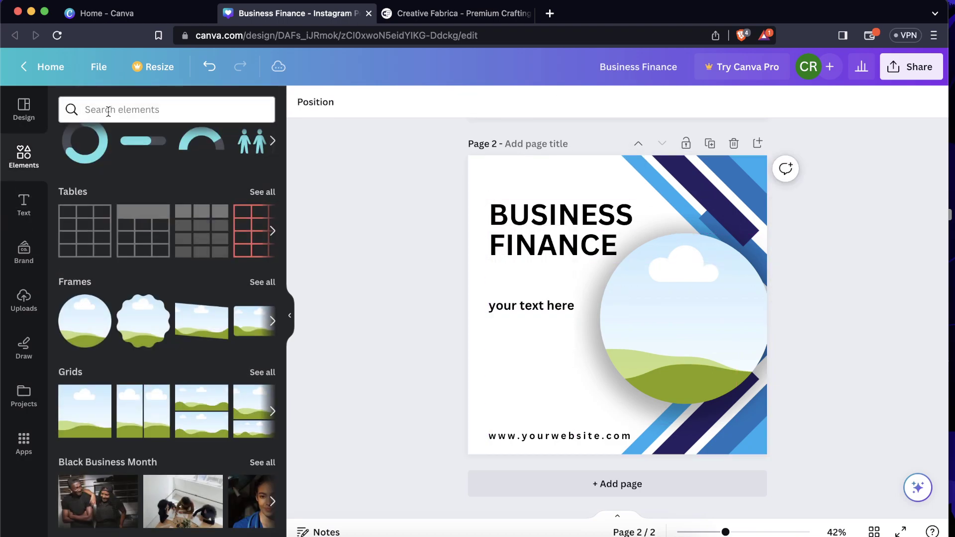
click(109, 108)
text(logo)
key(Return)
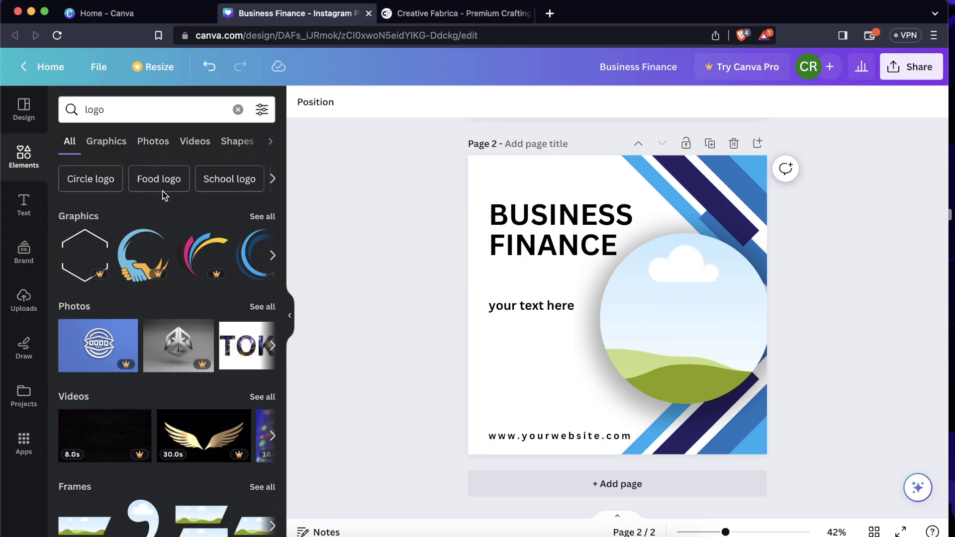
click(106, 143)
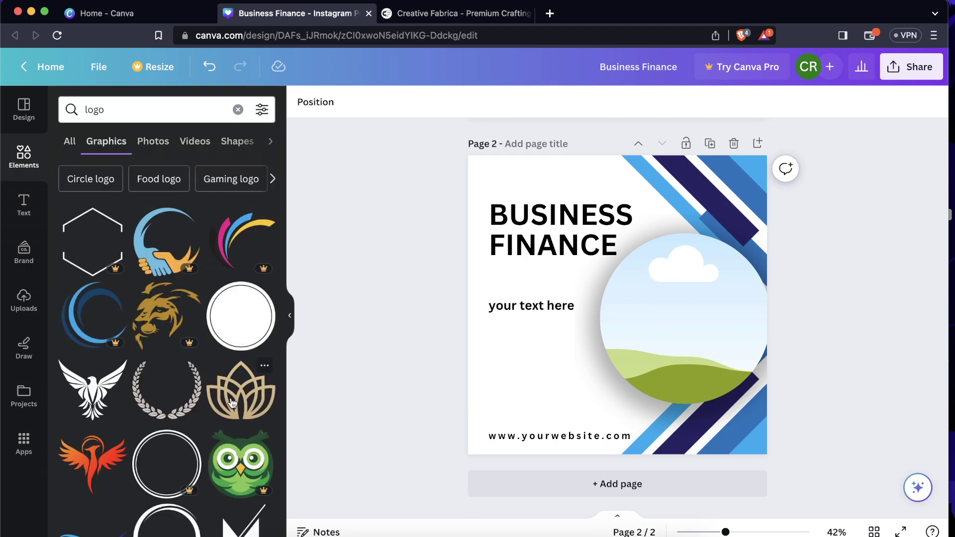
Add the white circle graphic with a thin black outline, shrink it, and place it above the heading as a logo placeholder
click(245, 317)
drag(676, 361, 637, 324)
drag(606, 294, 506, 179)
click(870, 284)
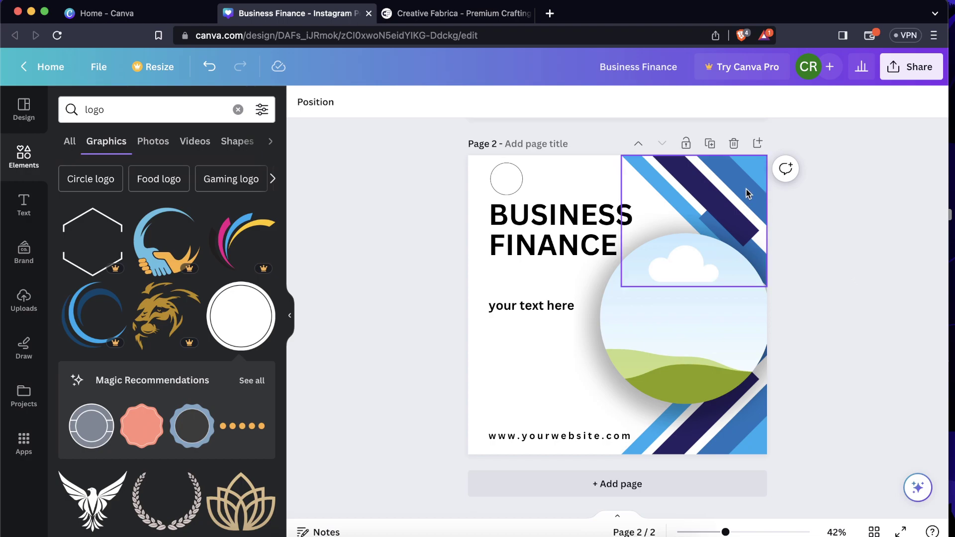
Clear the "logo" term from the elements search
click(507, 362)
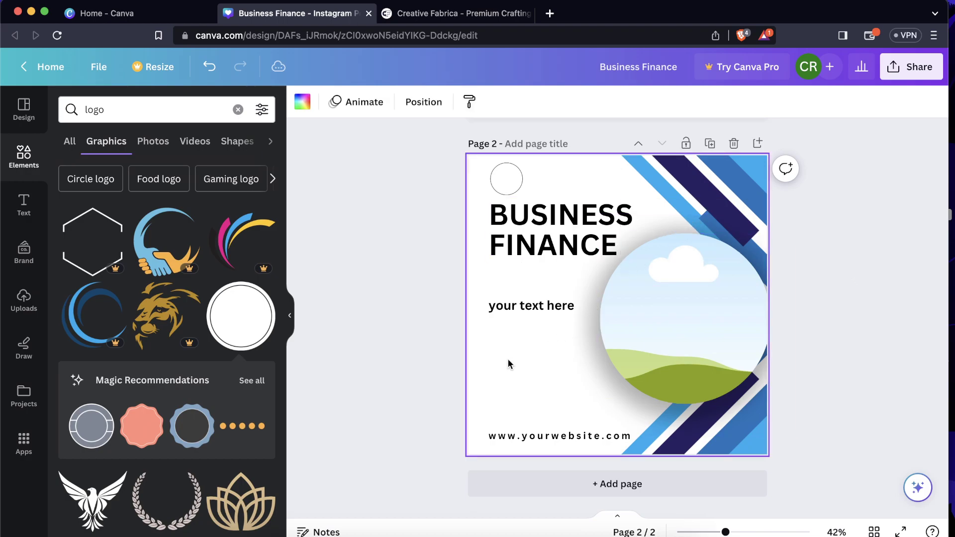
double_click(152, 109)
key(BackSpace)
click(372, 241)
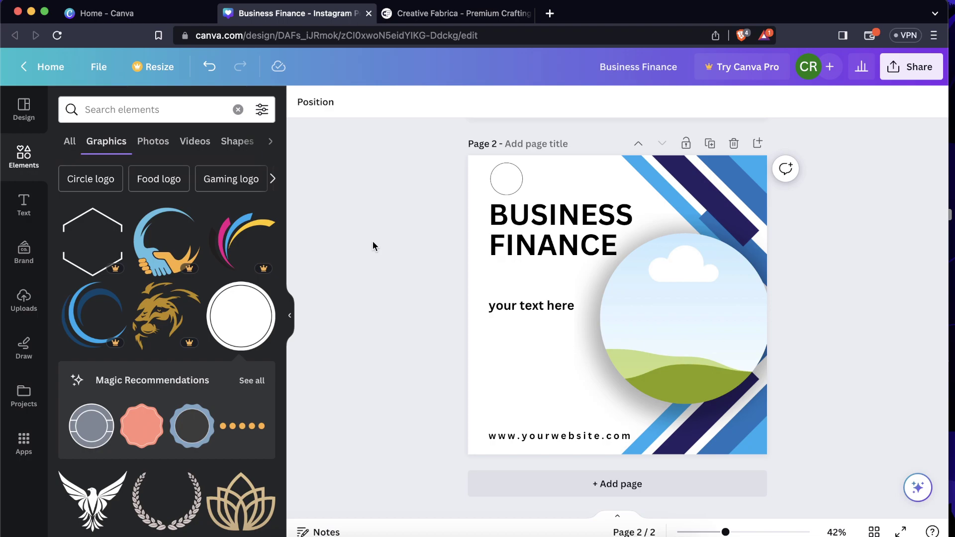
Switch to Creative Fabrica, browse the Display Fonts category, and view the Retro Magic font's product page
click(450, 20)
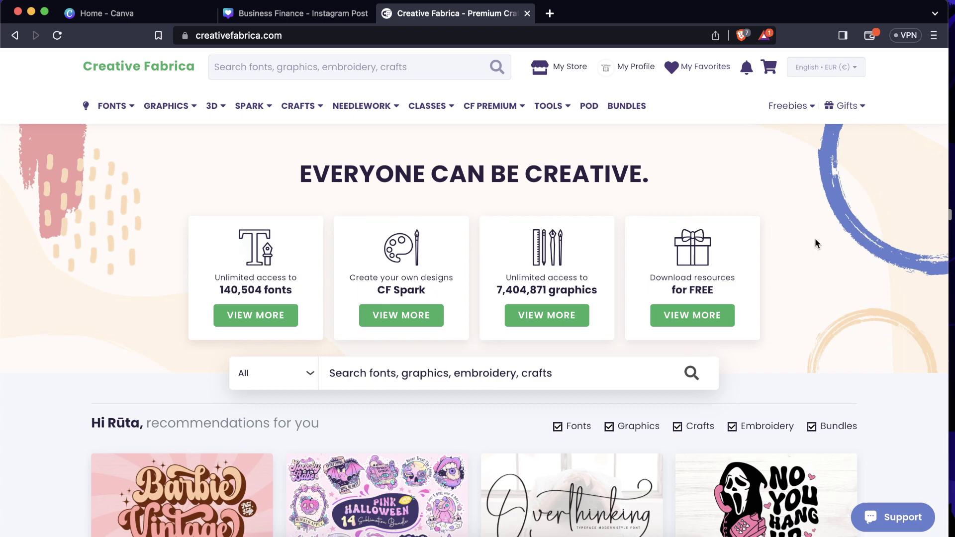
mouse_move(112, 106)
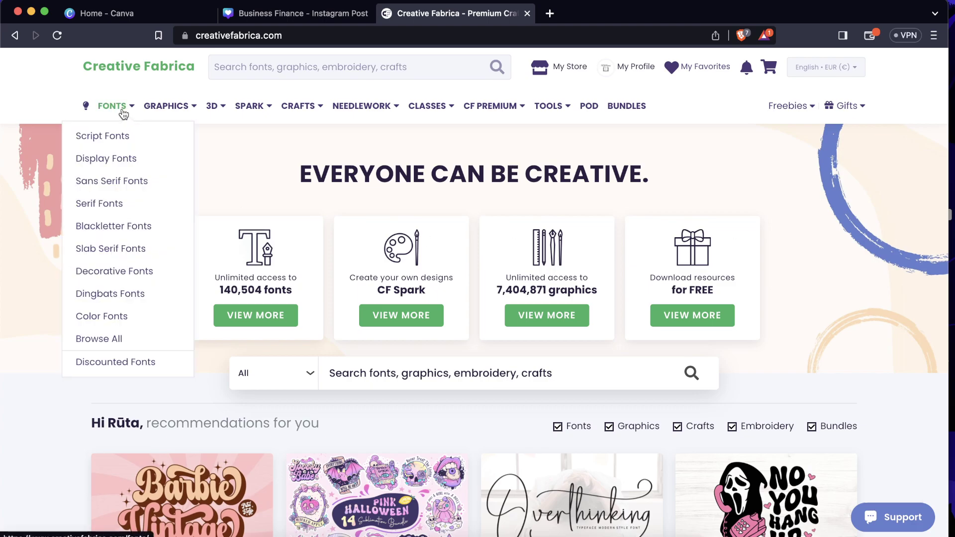
click(127, 159)
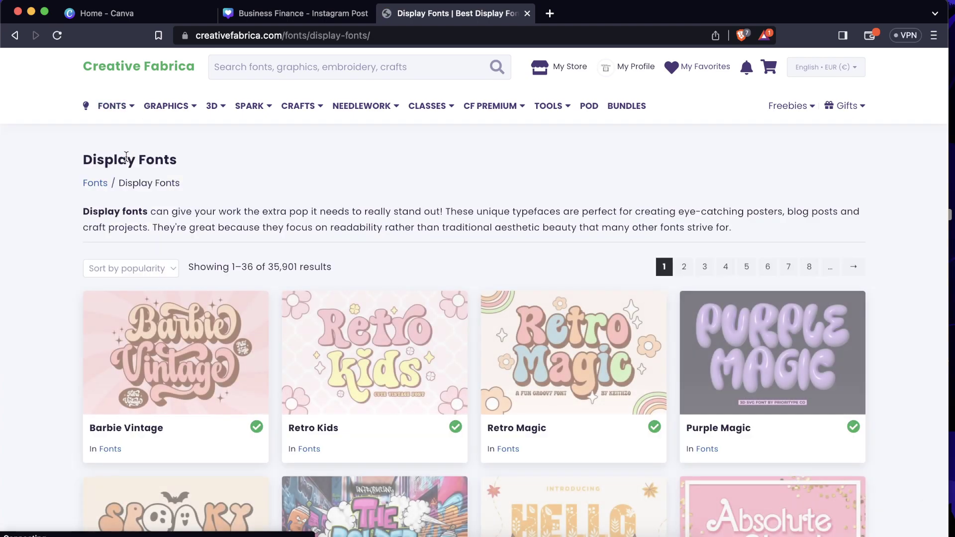
scroll(130, 173, down, 3)
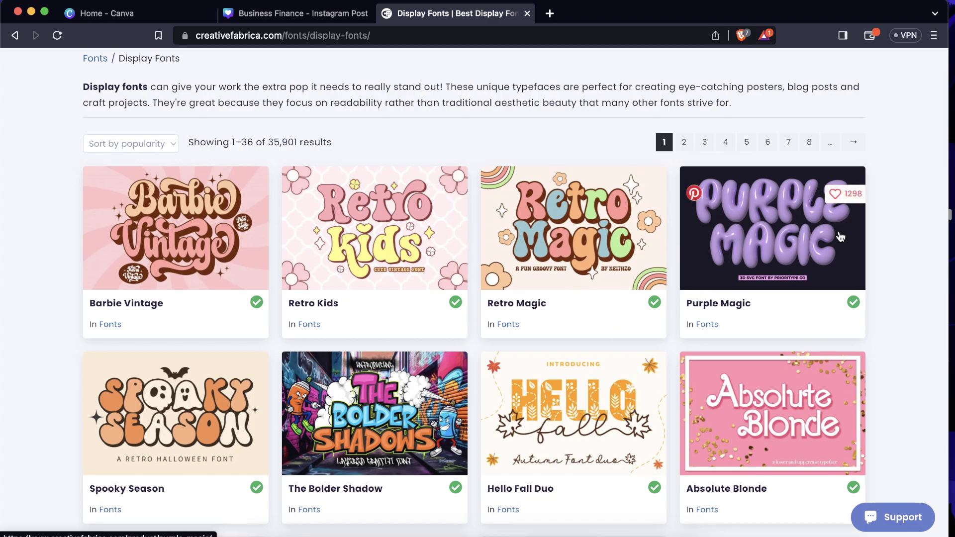
click(649, 235)
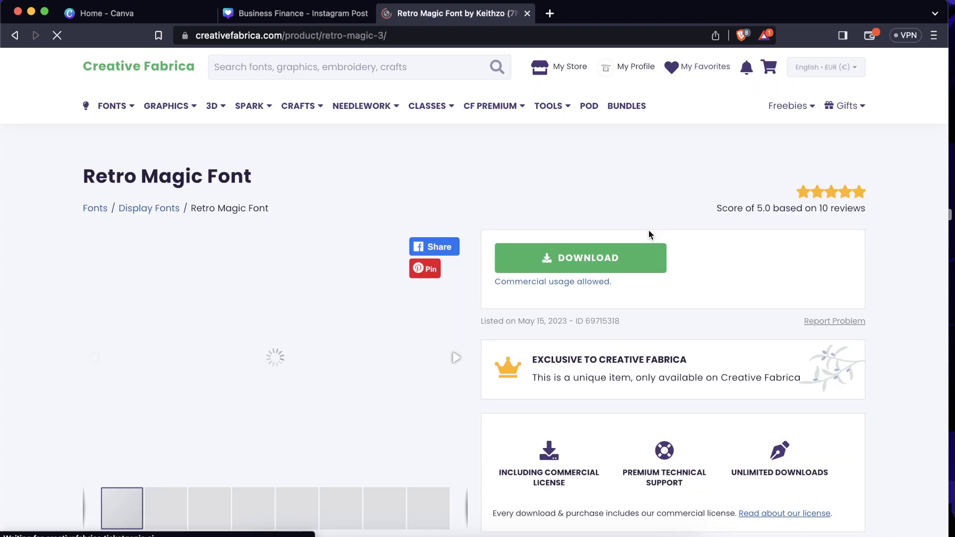
scroll(722, 196, down, 2)
scroll(723, 196, up, 1)
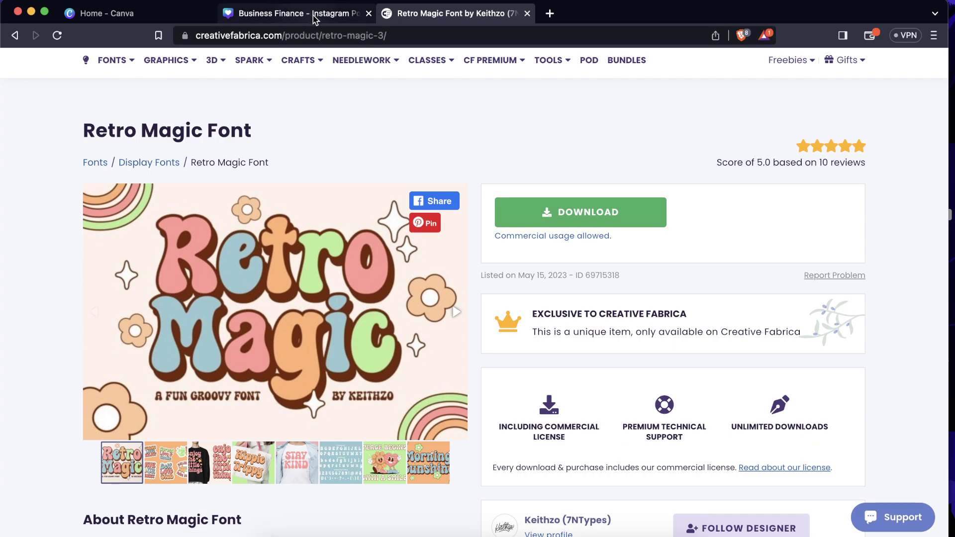
scroll(458, 208, up, 1)
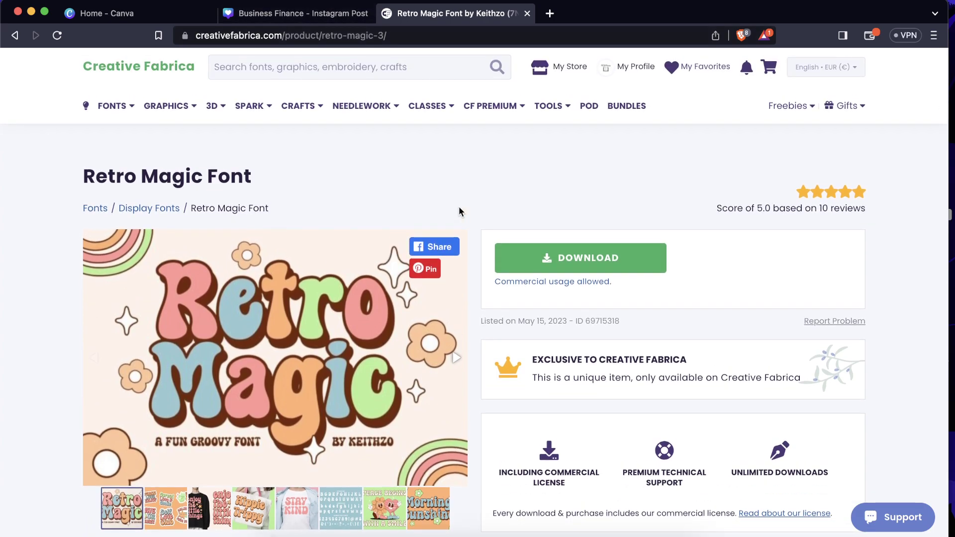
Open Creative Fabrica's Illustrations graphics category and look through the listed clipart sets
mouse_move(182, 104)
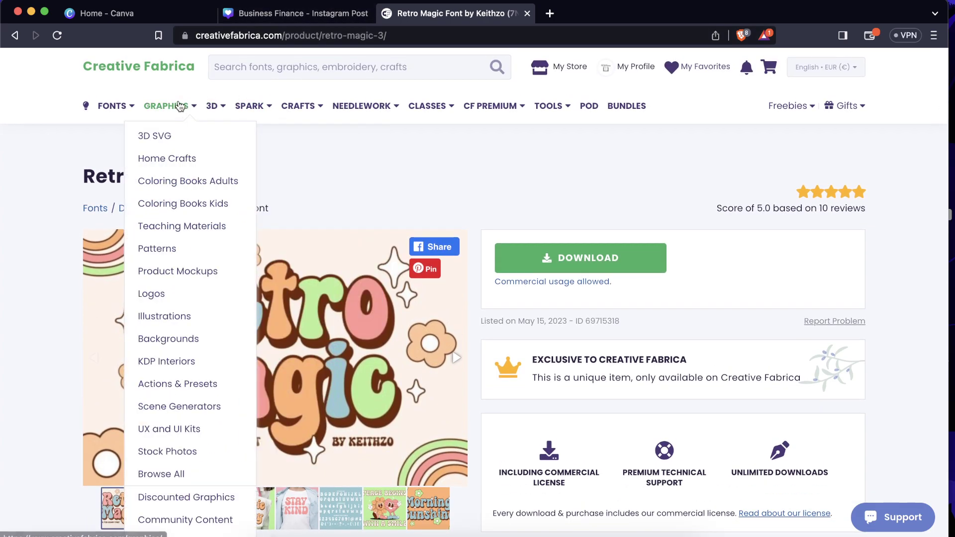
click(210, 318)
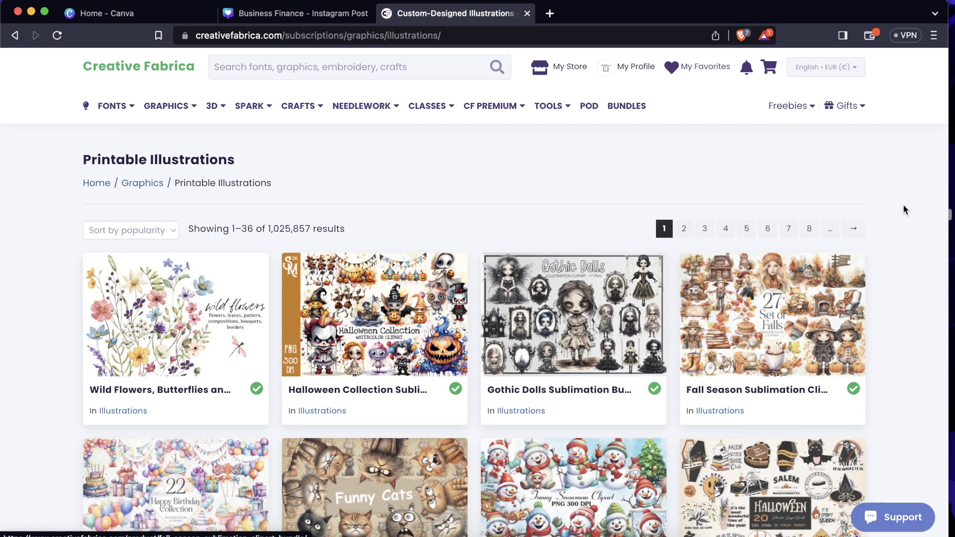
scroll(906, 268, down, 1)
scroll(905, 268, down, 10)
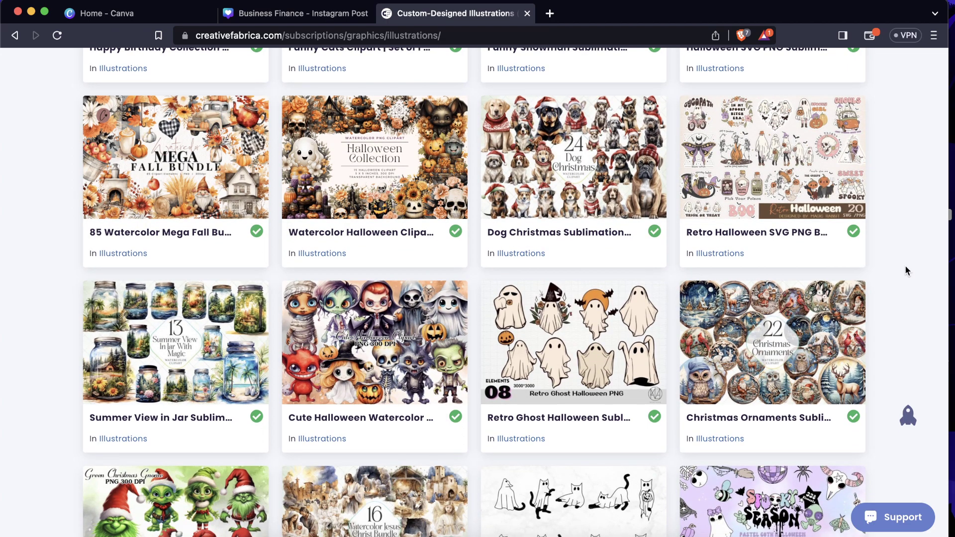
scroll(905, 270, up, 15)
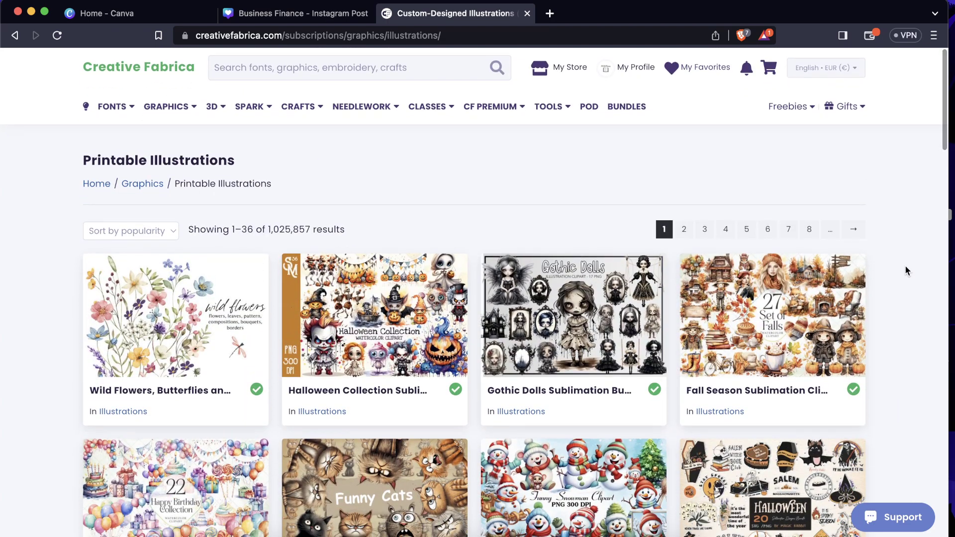
Switch back to the Canva design and view the font choices and font upload option for the BUSINESS FINANCE heading
click(294, 15)
click(572, 238)
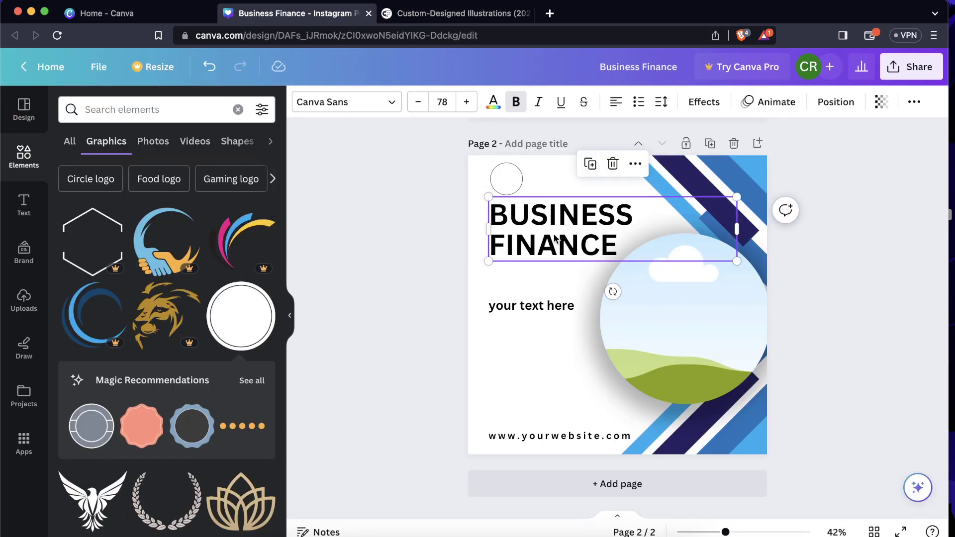
click(391, 104)
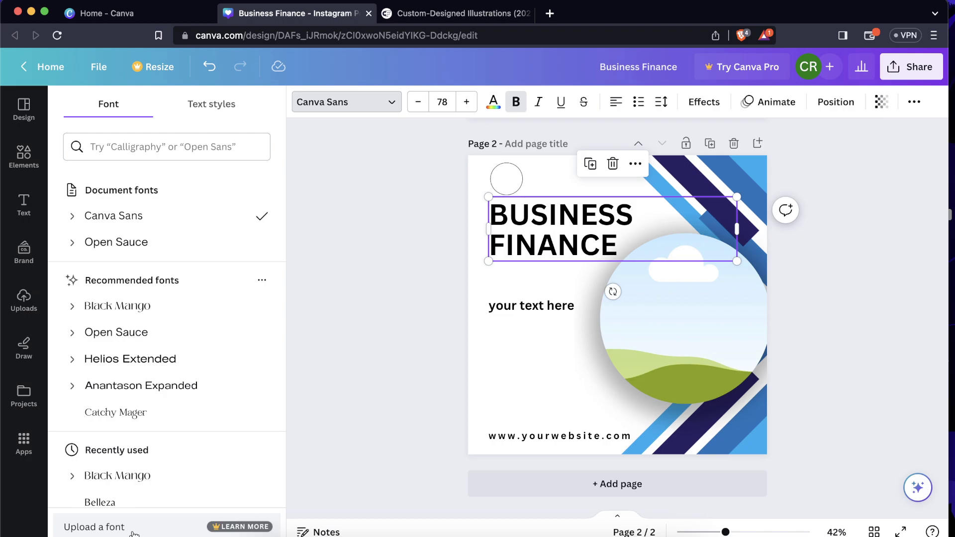
click(428, 11)
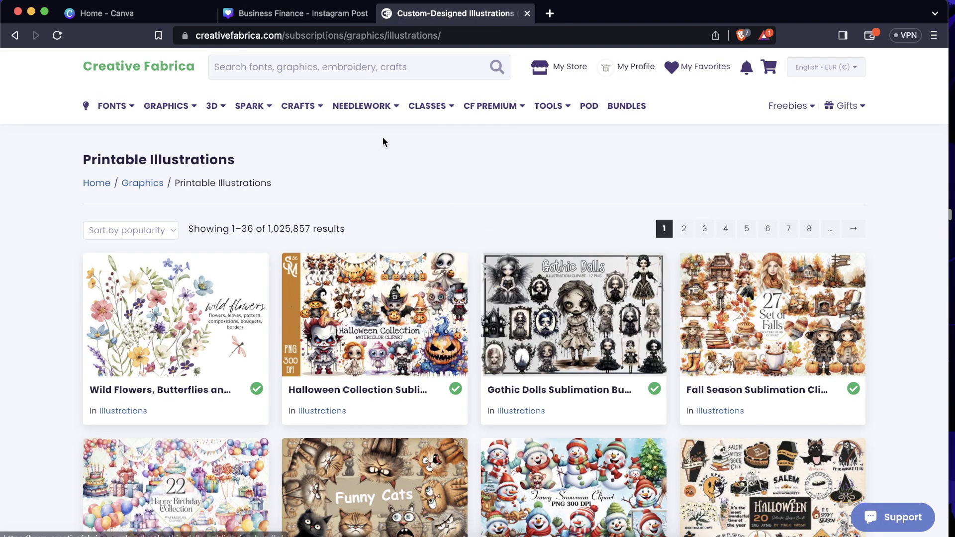
click(328, 17)
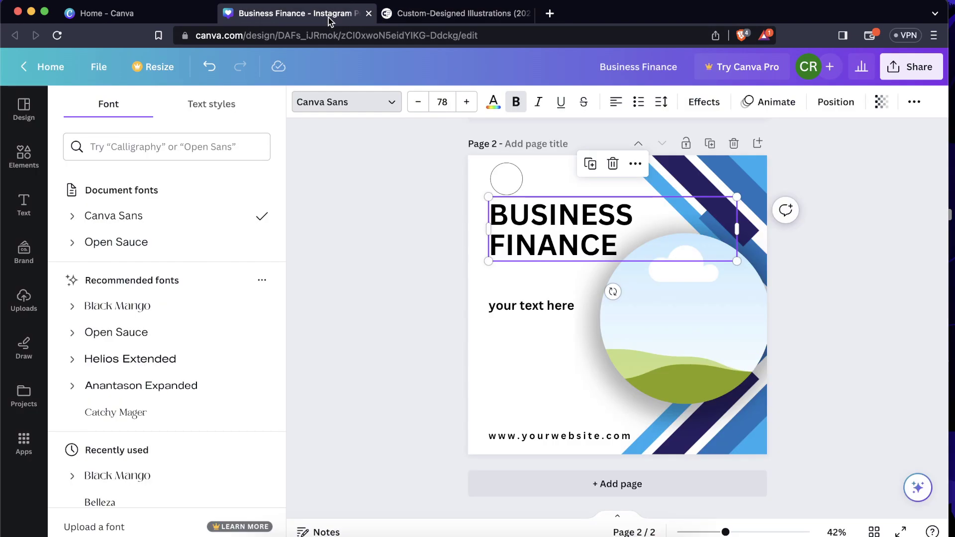
click(374, 272)
click(374, 272)
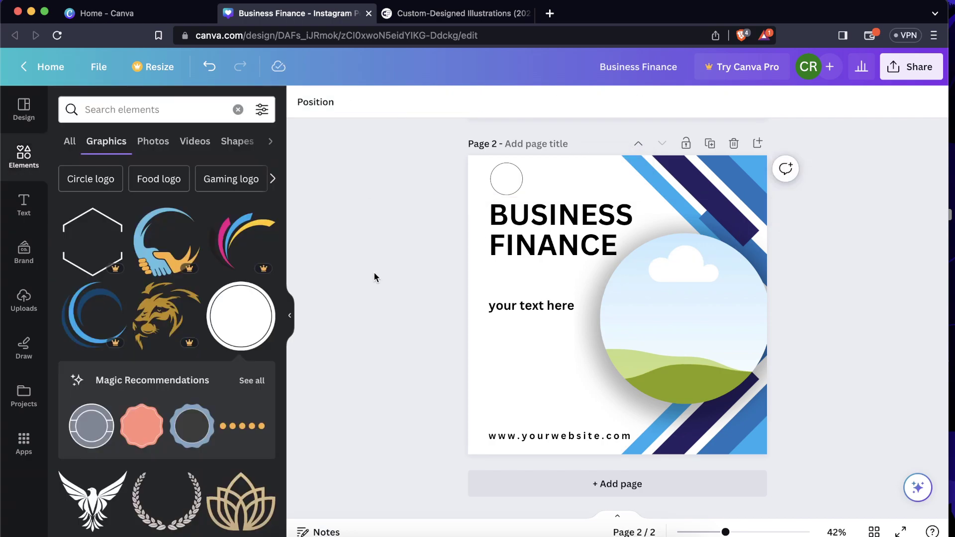
Compare the original brown template on page 1 with the redesigned post on page 2
scroll(374, 272, up, 7)
scroll(374, 273, down, 7)
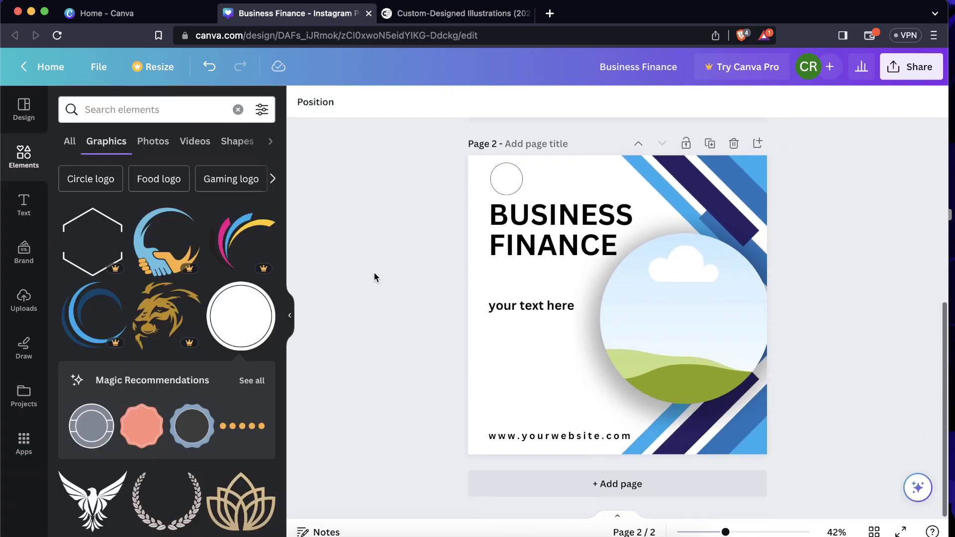
scroll(374, 272, up, 7)
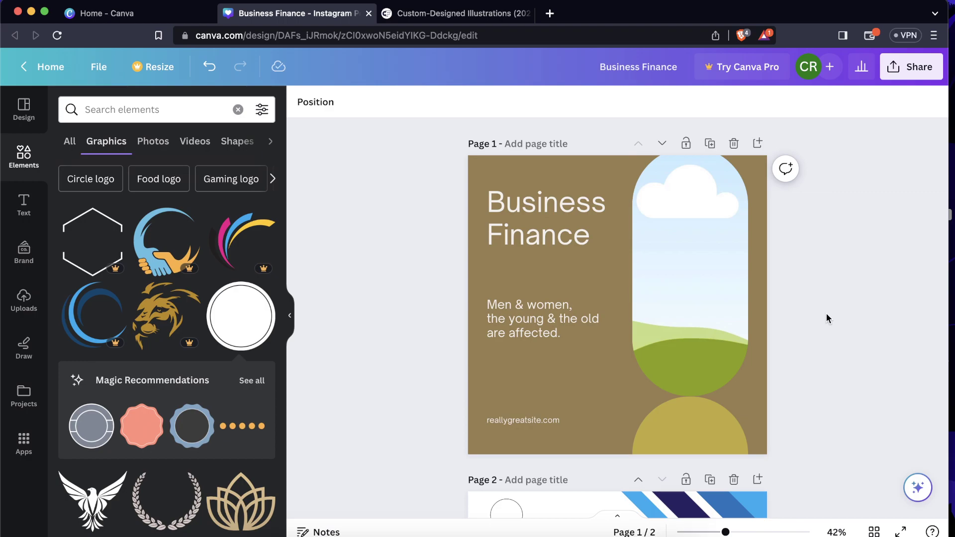
scroll(825, 313, down, 5)
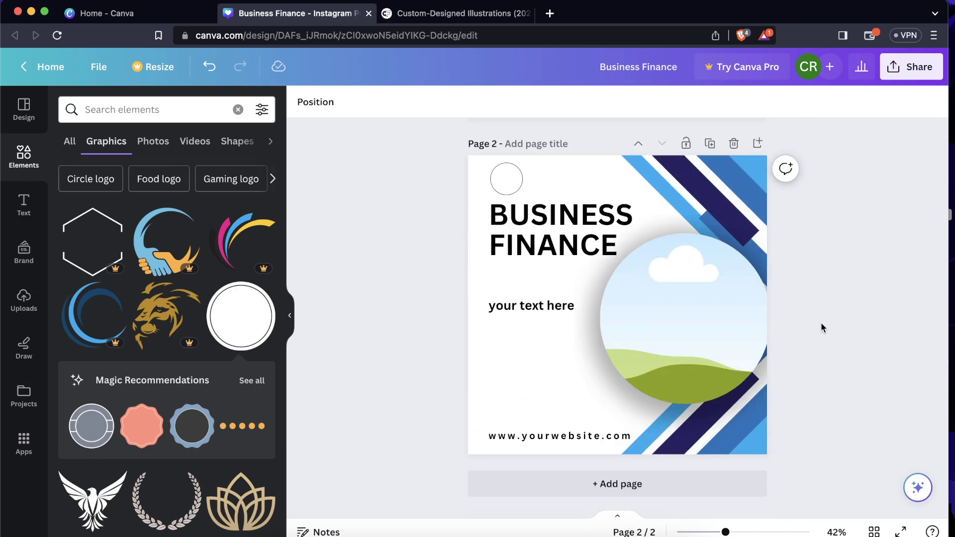